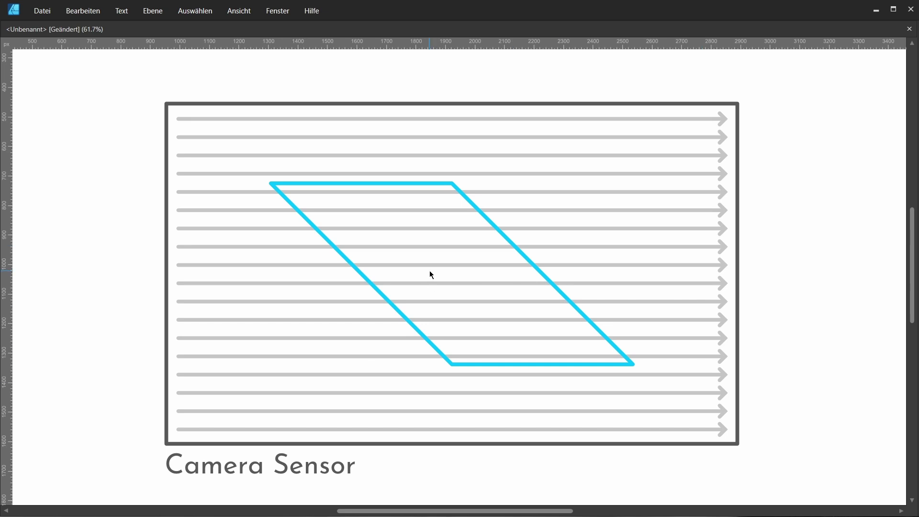
Add a Geometry object to the scene and go inside its network
key("Tab")
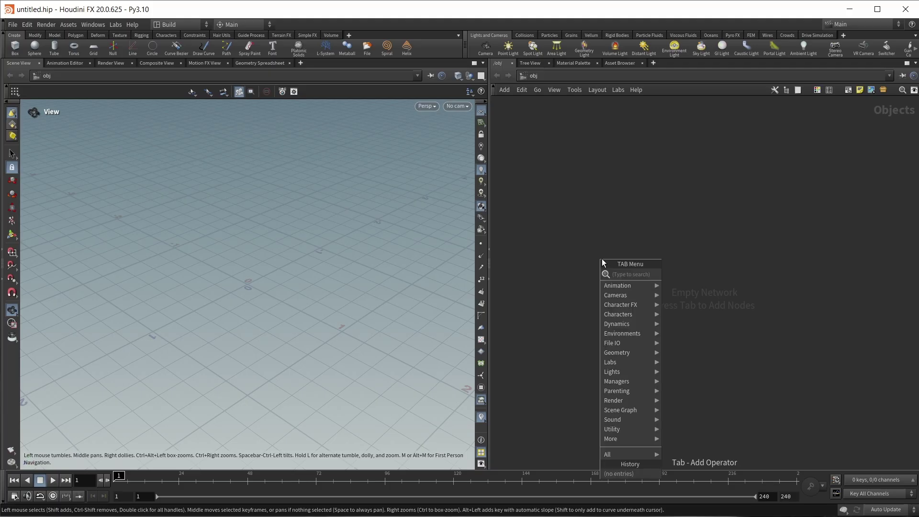
type("geo")
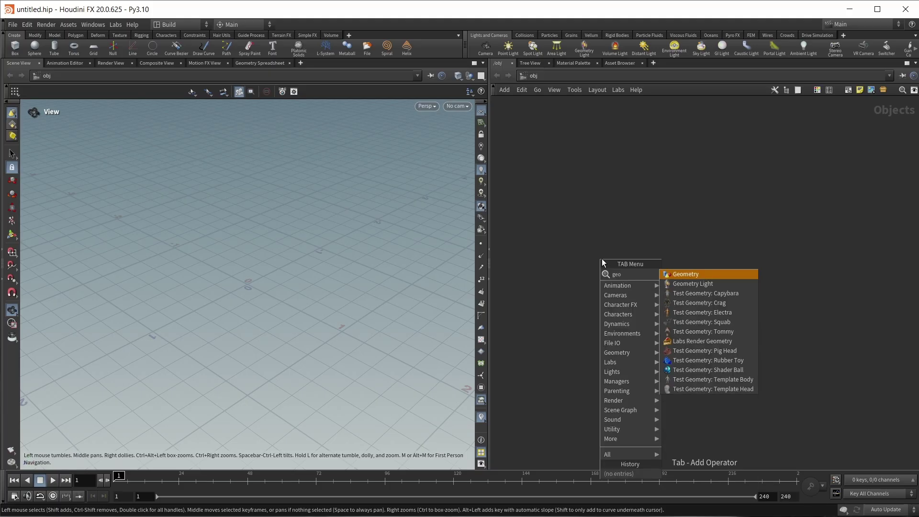
key("Return")
key("Return")
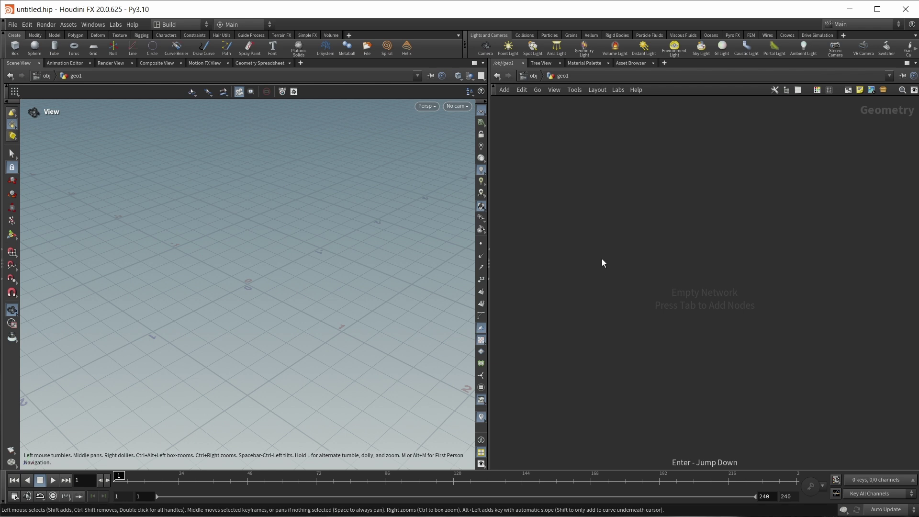
Add a Box node to the empty geometry network
key("Tab")
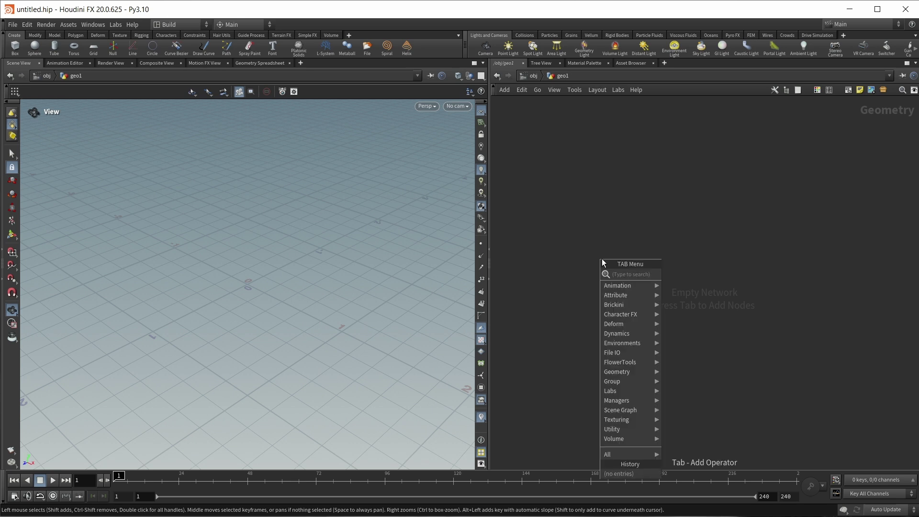
type("box")
key("Return")
left_click(602, 260)
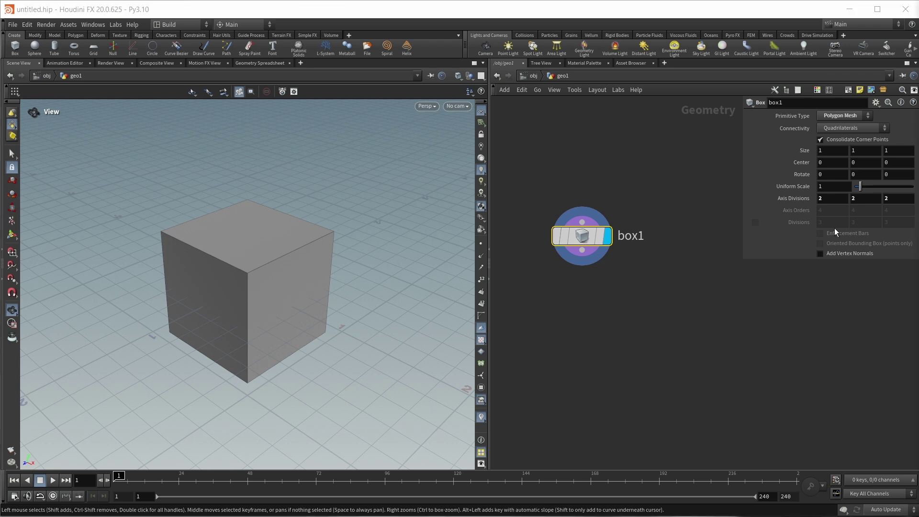
Set the box's center to 1 on Y and 3 on Z
left_click(865, 162)
type("1")
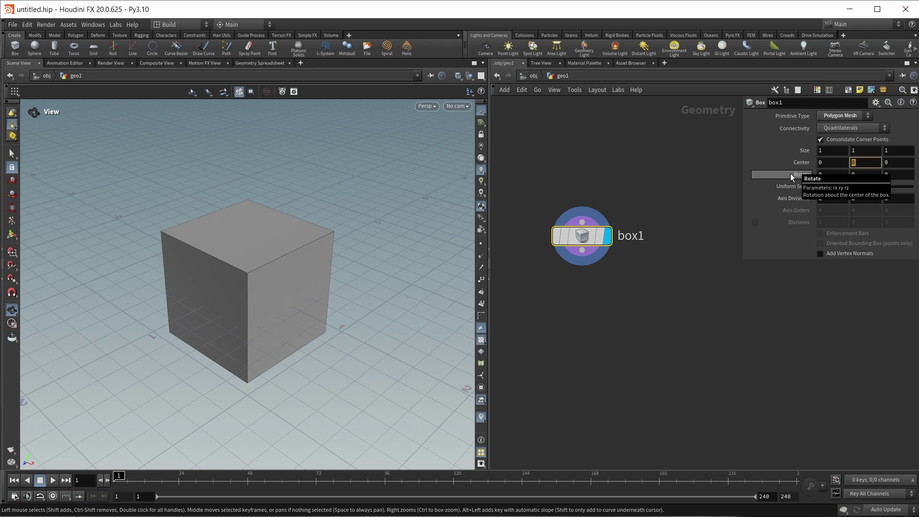
left_click(673, 149)
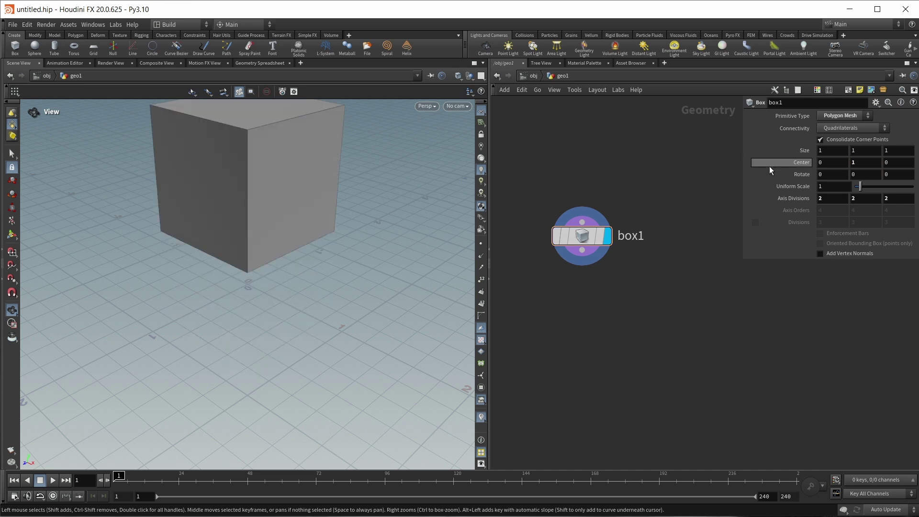
left_click(899, 163)
type("3")
left_click(625, 171)
Set the box's axis divisions to 30 on all three axes
scroll(302, 184, "down", 8)
middle_click_drag(301, 198, 305, 291)
left_click_drag(304, 291, 240, 274)
scroll(242, 275, "up", 5)
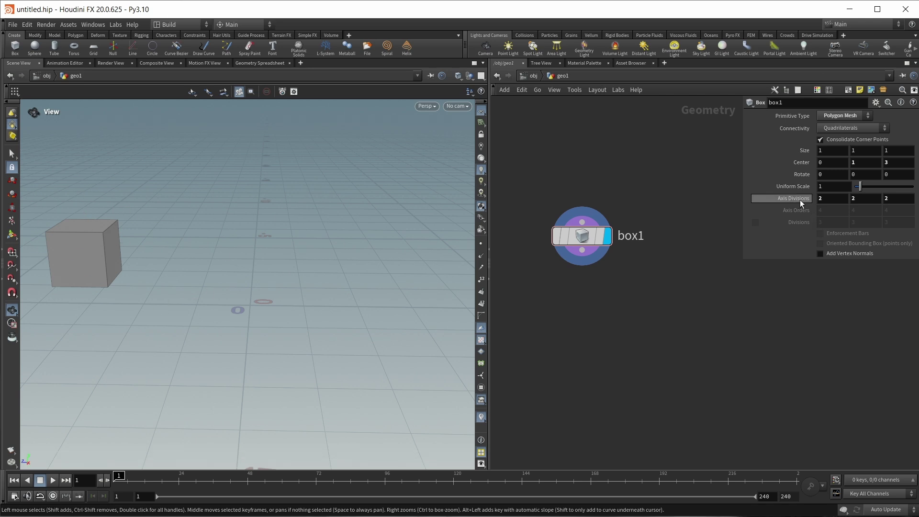
middle_click_drag(800, 199, 867, 198)
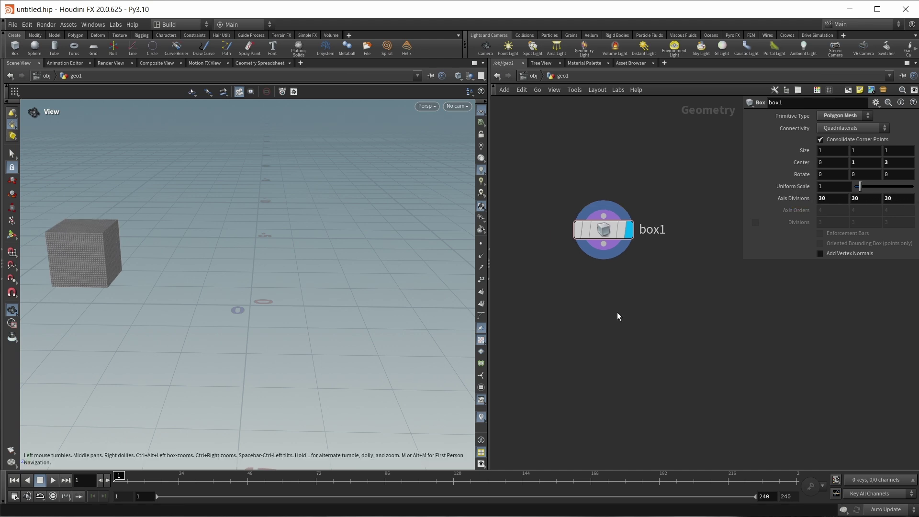
Add an RBD Configure node connected after the box
key("Tab")
type("rbdcon")
key("Return")
key("Return")
Enable the user-defined bounce in the RBD Configure node's physical attributes and set it to 1
left_click_drag(741, 252, 711, 252)
scroll(756, 266, "down", 5)
scroll(753, 259, "down", 1)
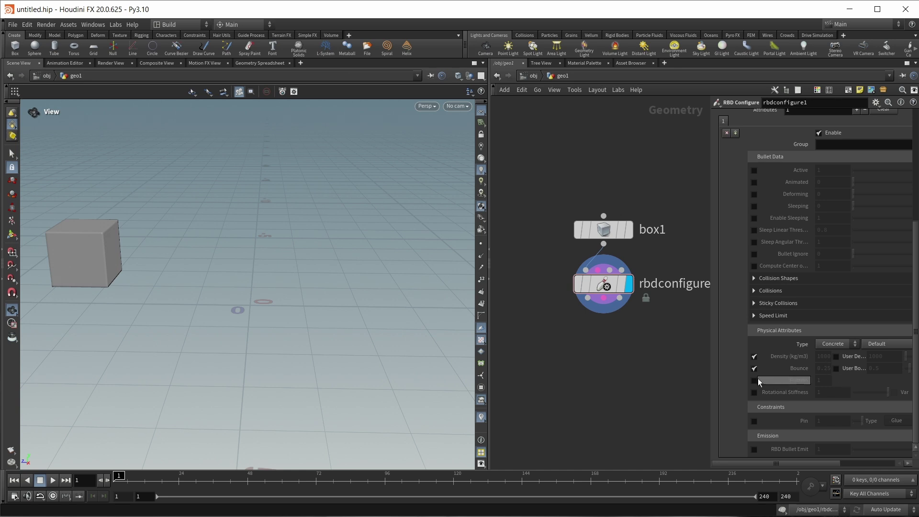
left_click_drag(713, 362, 687, 362)
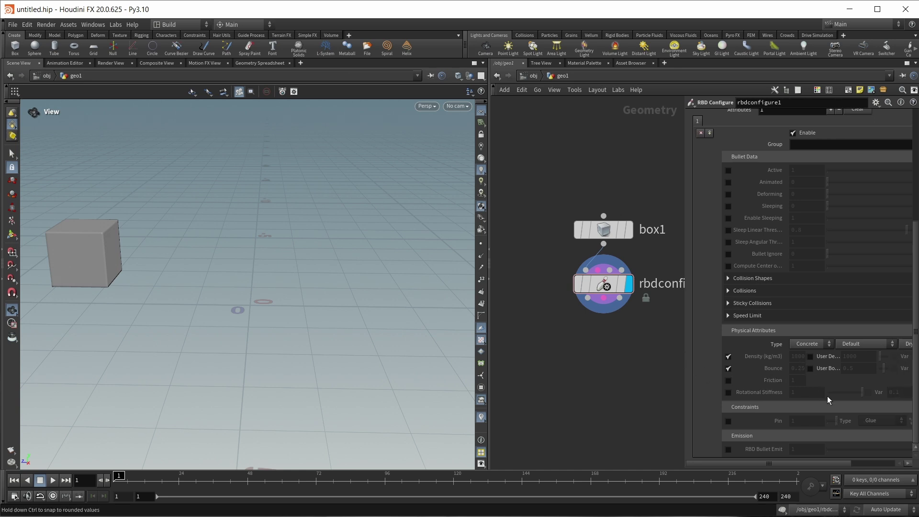
left_click(810, 368)
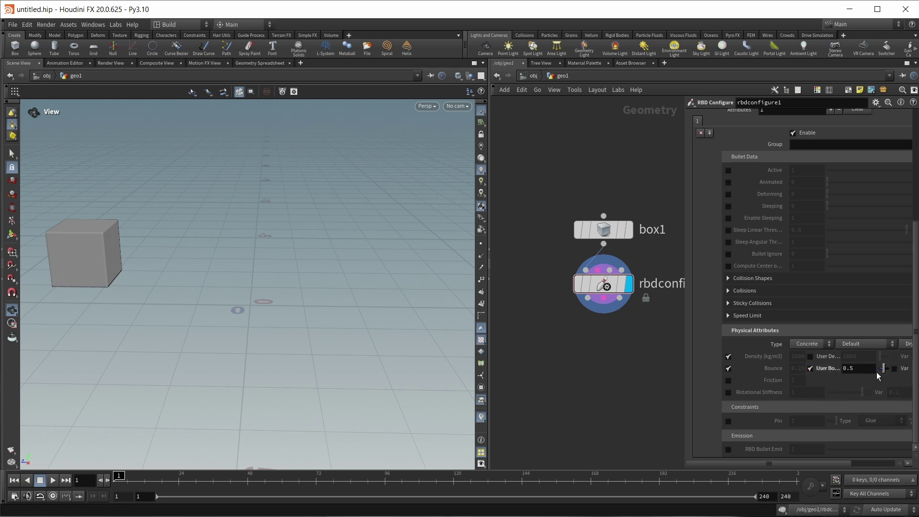
left_click_drag(884, 369, 903, 369)
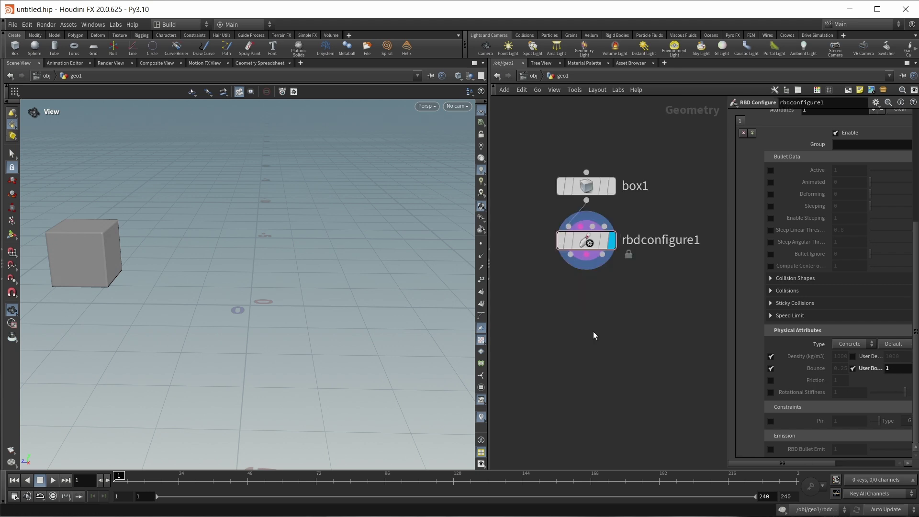
Add a Point Velocity node after the RBD Configure node
key("Tab")
type("poin")
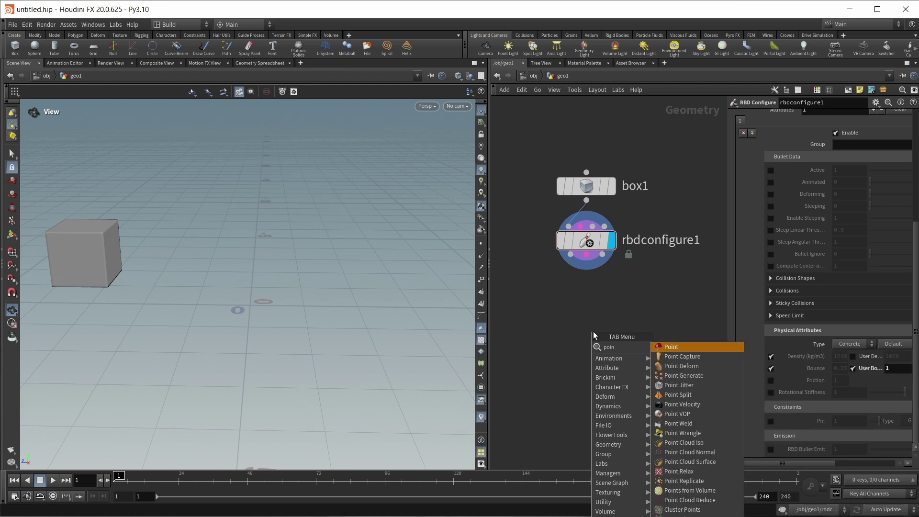
type("t ve")
key("Return")
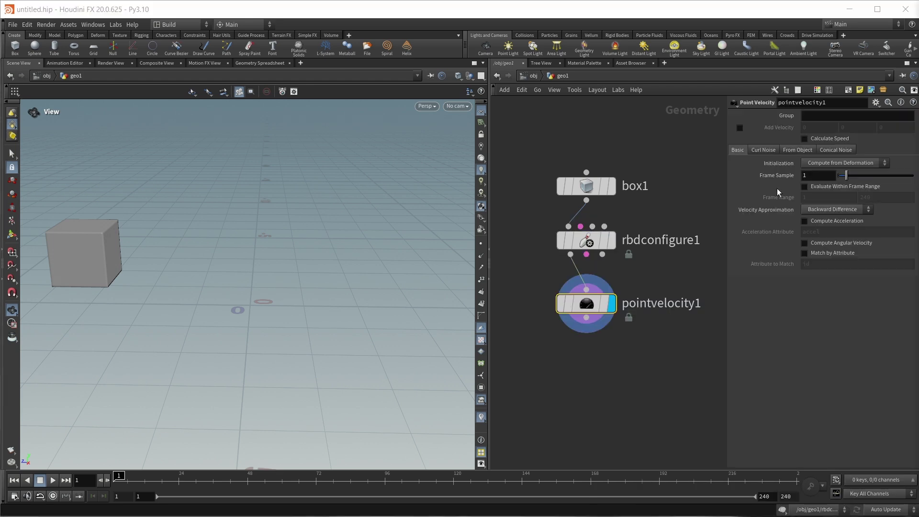
Initialize the point velocity with Set to Value, using 5 on Y and -3 on Z as the default value
left_click(821, 163)
left_click(815, 199)
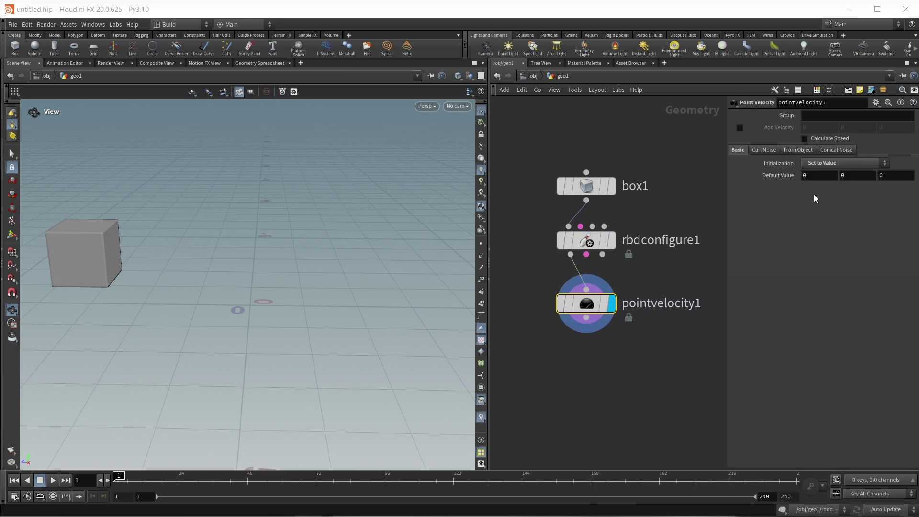
left_click(854, 176)
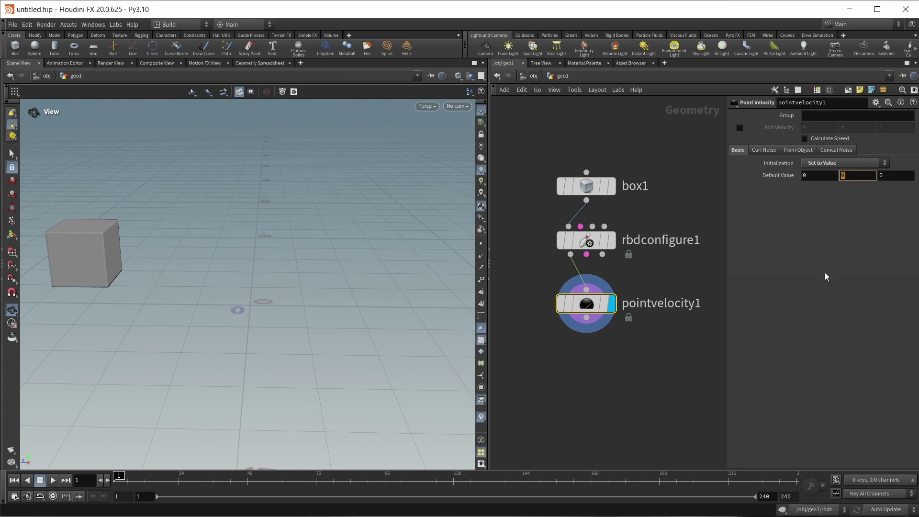
type("5")
key("Tab")
type("-3")
left_click_drag(588, 305, 588, 301)
middle_click_drag(593, 367, 590, 335)
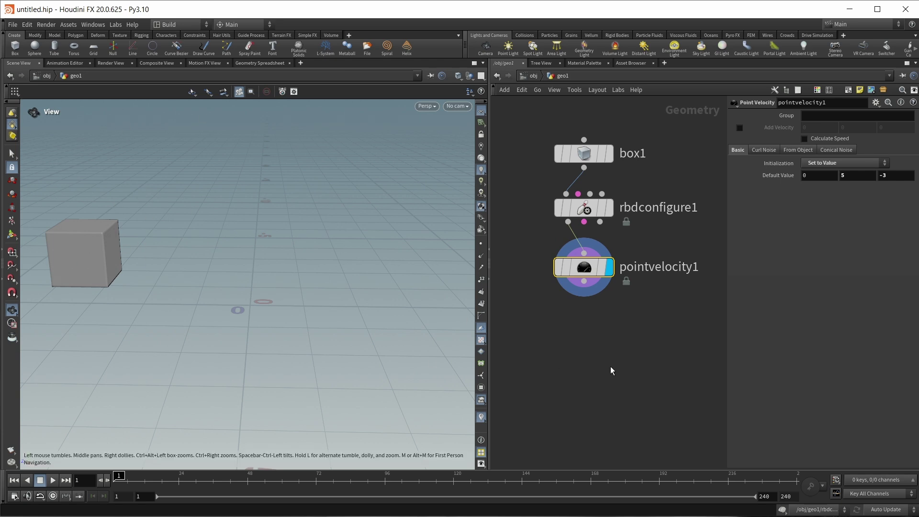
Add an Attribute Randomize node directly below the Point Velocity node and make it the displayed node
key("Tab")
type("attrib r")
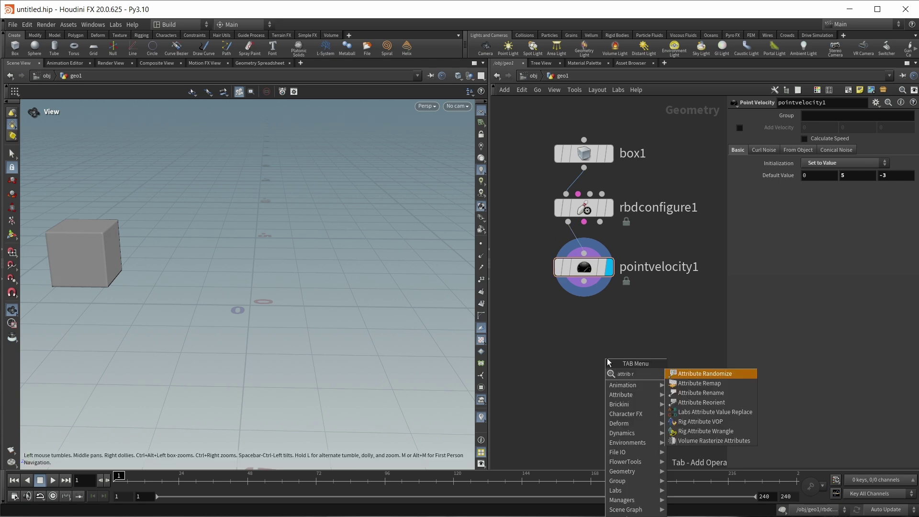
key("Return")
left_click(607, 358)
left_click_drag(607, 360, 589, 318)
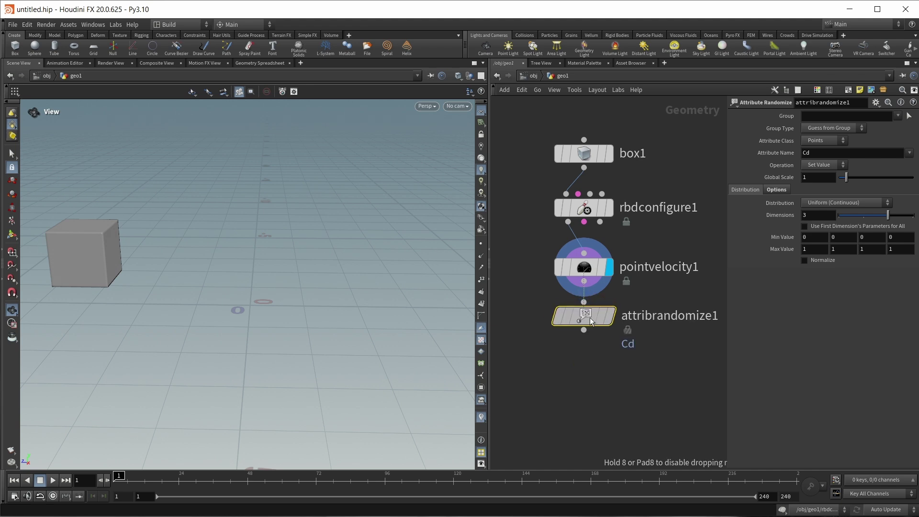
left_click(611, 318)
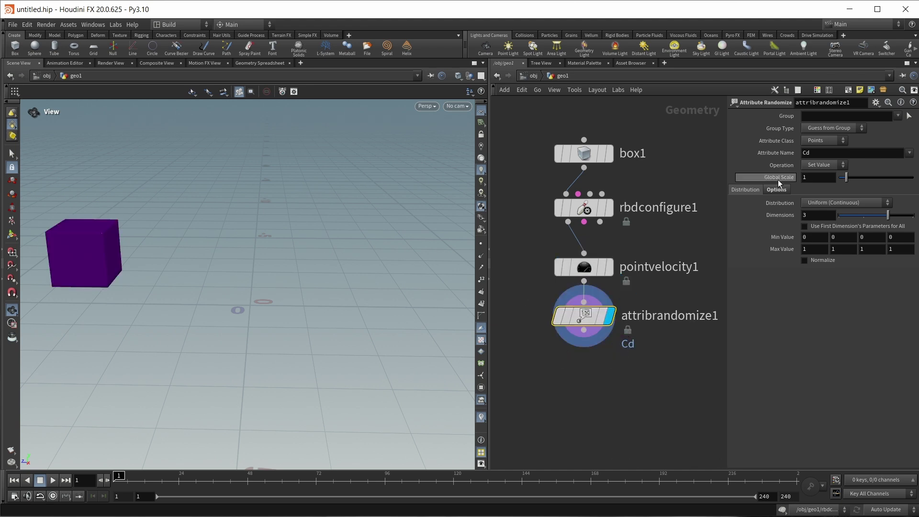
Randomize the attribute w with all minimum value components set to -1
double_click(831, 152)
type("w")
key("Return")
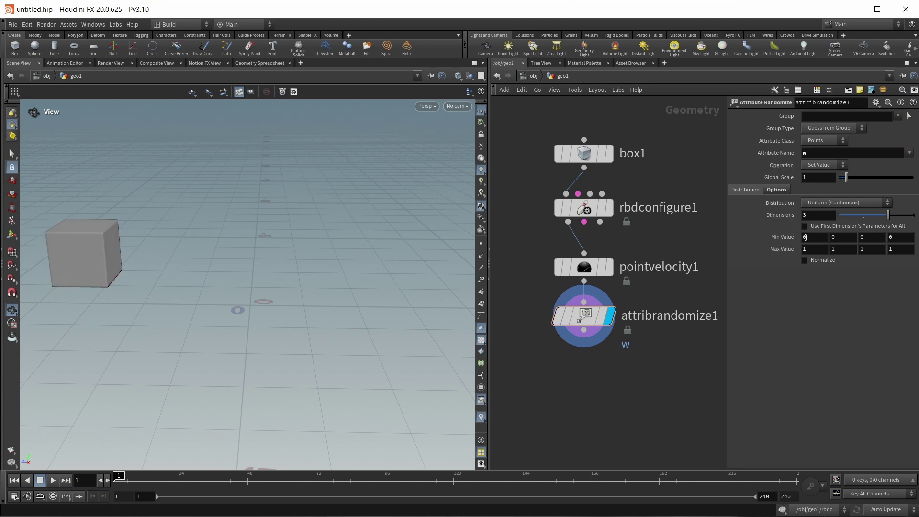
middle_click_drag(776, 237, 776, 241)
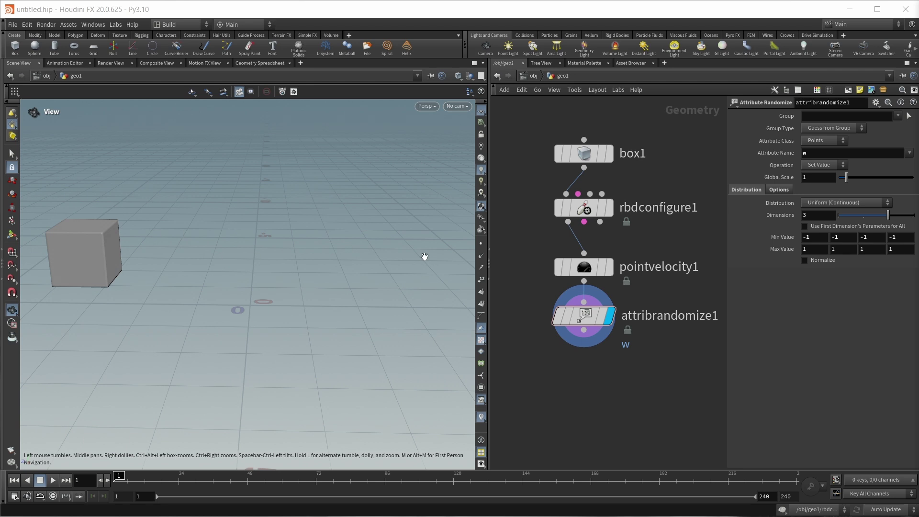
Set the Attribute Randomize node's global seed to 5028
left_click(779, 190)
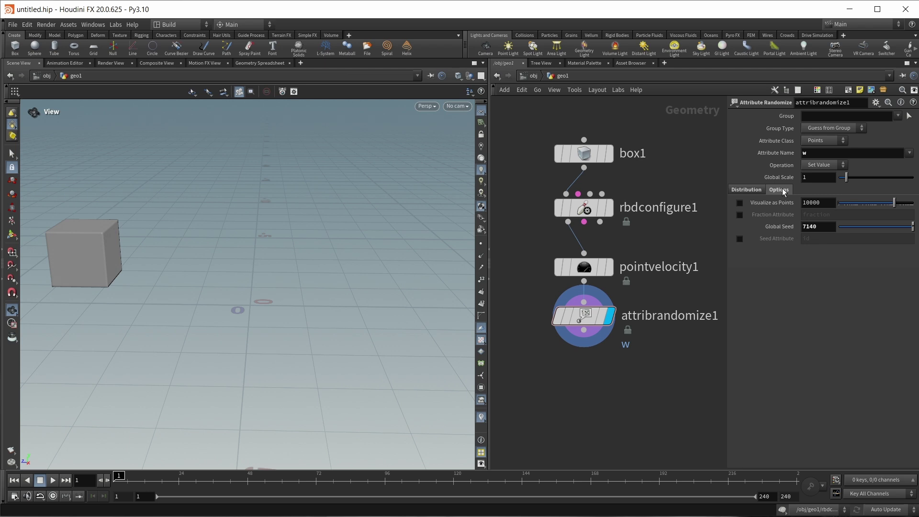
left_click(822, 227)
type("5028")
left_click(771, 323)
Add an RBD Bullet Solver after the Attribute Randomize node and set its time scale to 0.5
key("Tab")
type("rbd")
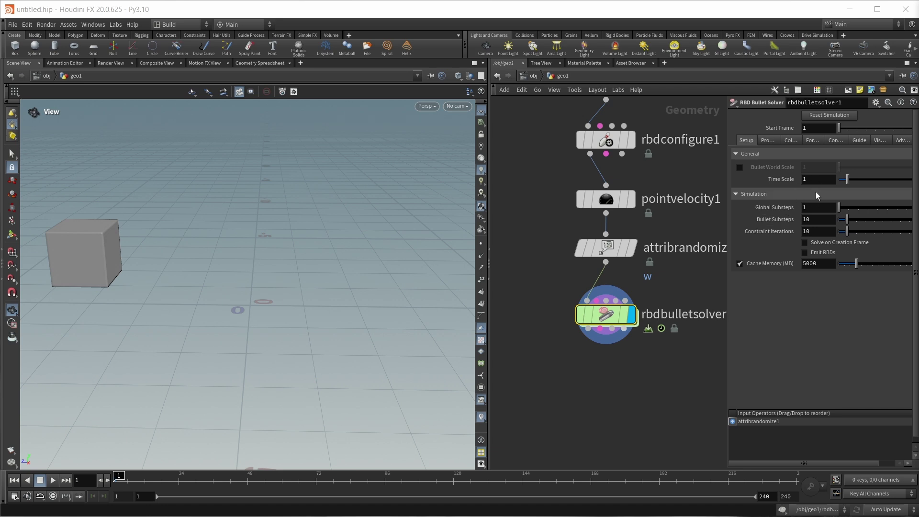
left_click(826, 180)
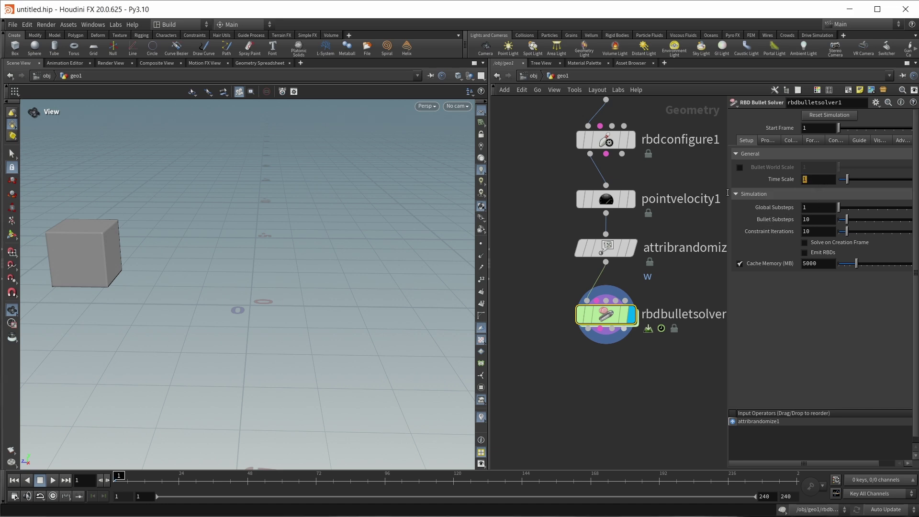
type("0.5")
key("Return")
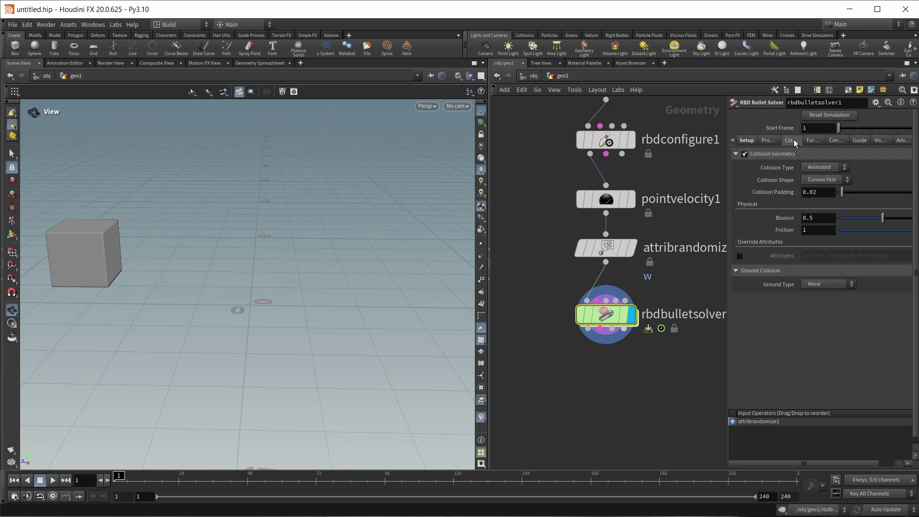
Set the solver's ground collision type to Ground Plane, and play the simulation before returning to the first frame
left_click(817, 285)
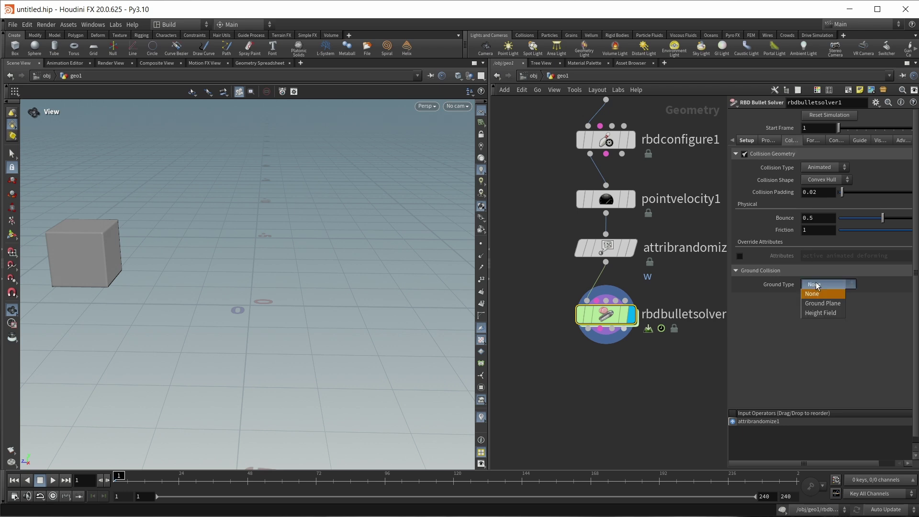
left_click(816, 305)
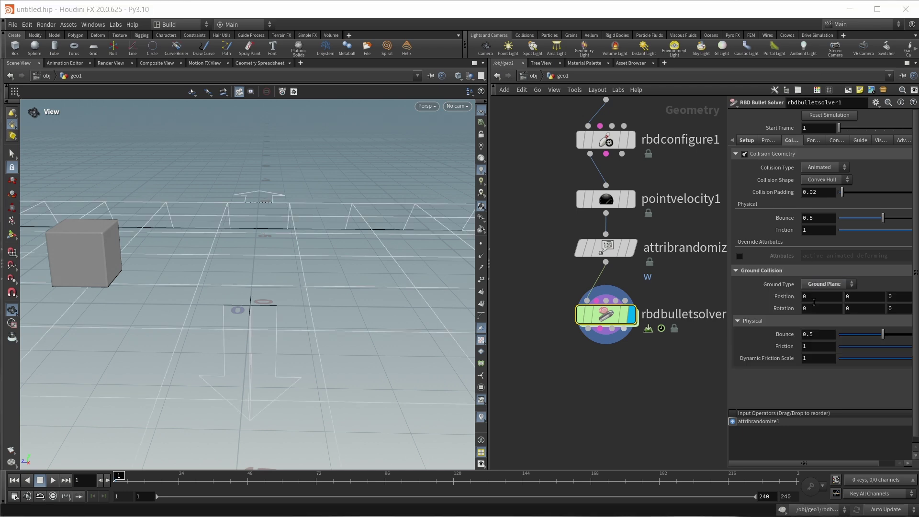
key("Up")
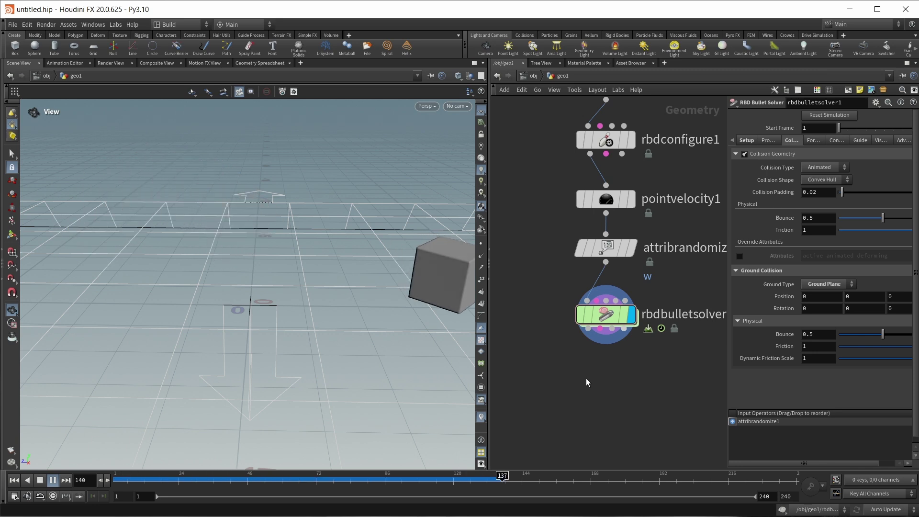
key("Up")
key("ctrl+Up")
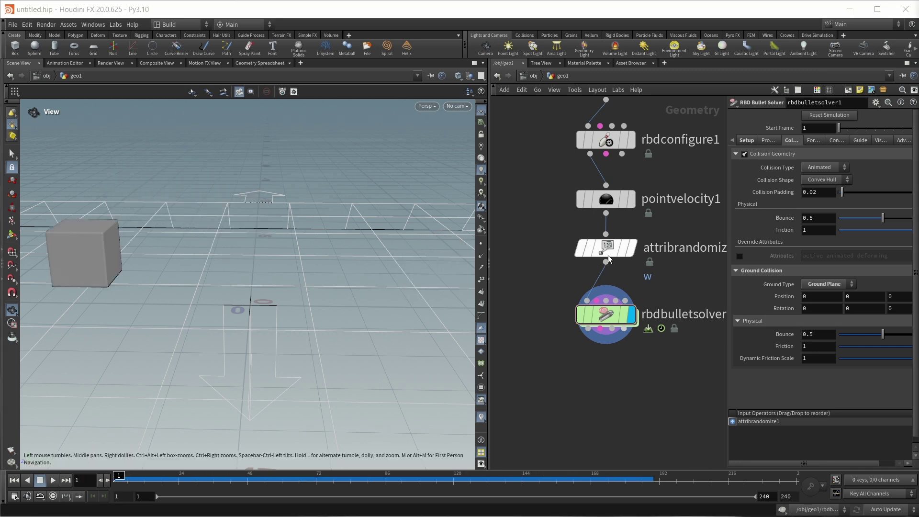
Set the Attribute Randomize node's global scale to 10, and replay the simulation before returning to the first frame
left_click(617, 245)
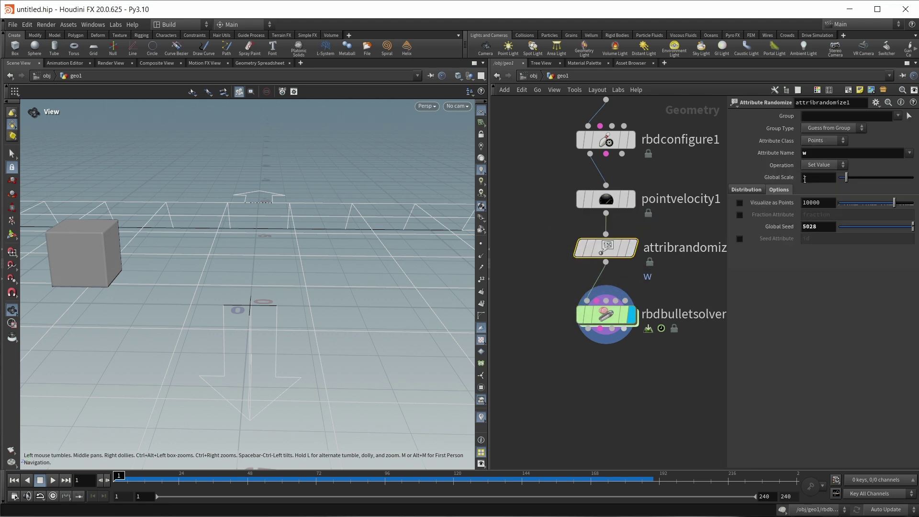
left_click(818, 176)
type("0")
key("Return")
left_click(594, 378)
key("Up")
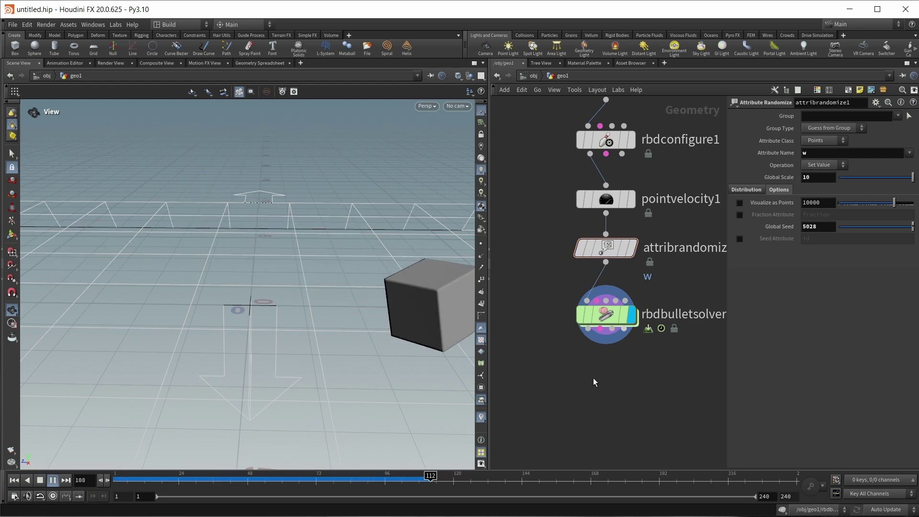
key("Up")
key("ctrl+Up")
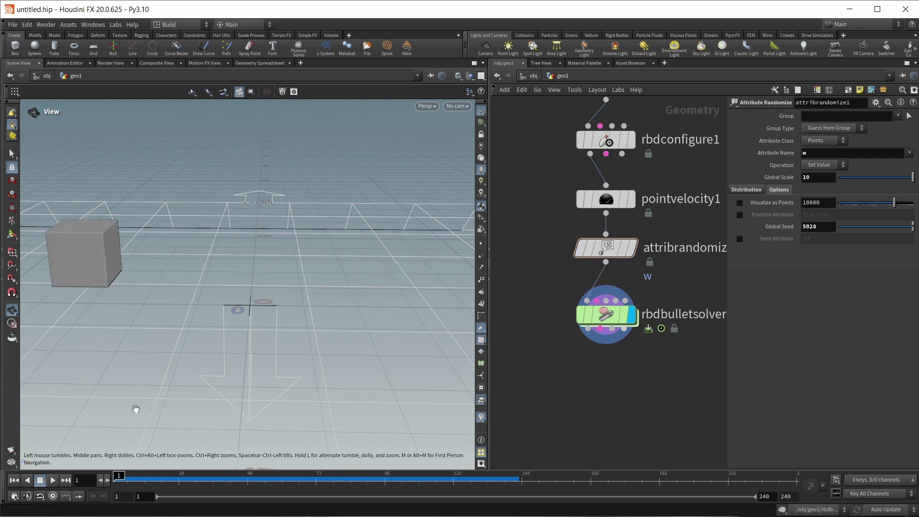
Turn on real-time playback, and play the simulation before returning to the first frame
left_click(55, 496)
key("Up")
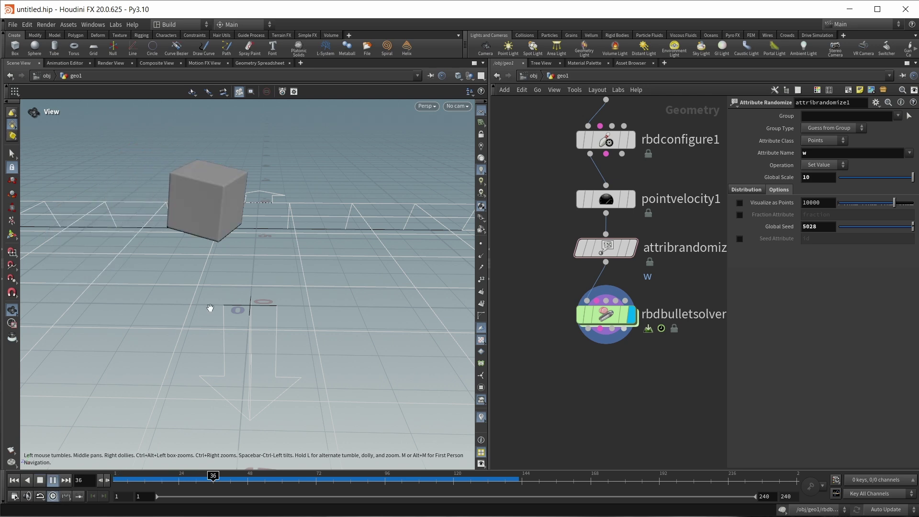
key("ctrl+Up")
scroll(582, 343, "down", 2)
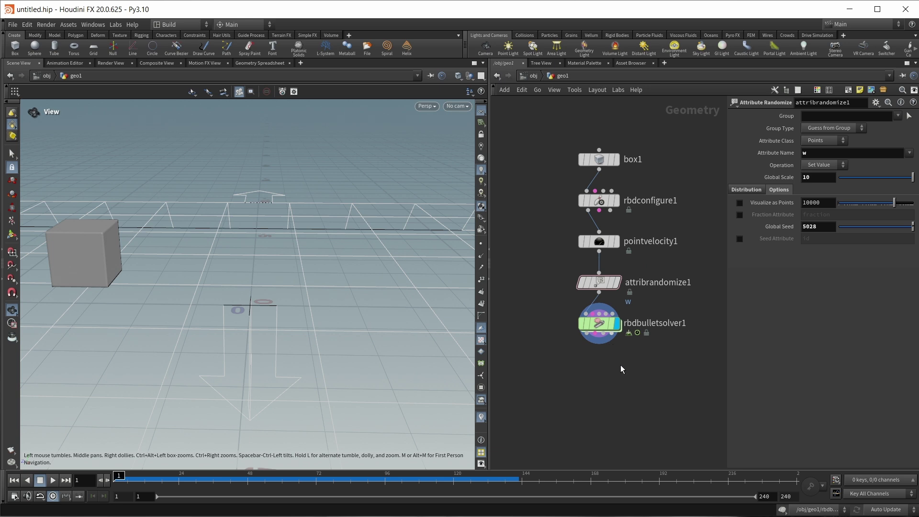
Add a camera at the object level, below the geo1 node
left_click(529, 75)
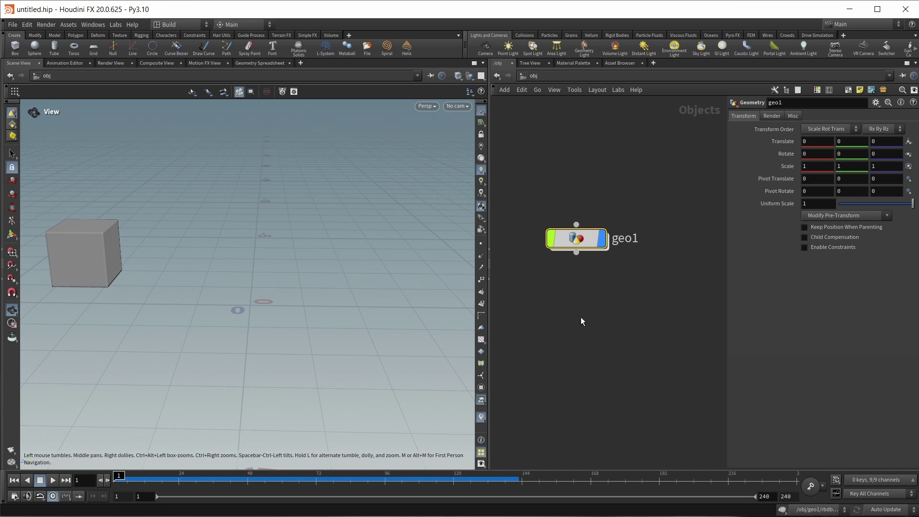
key("Tab")
type("cam")
key("Return")
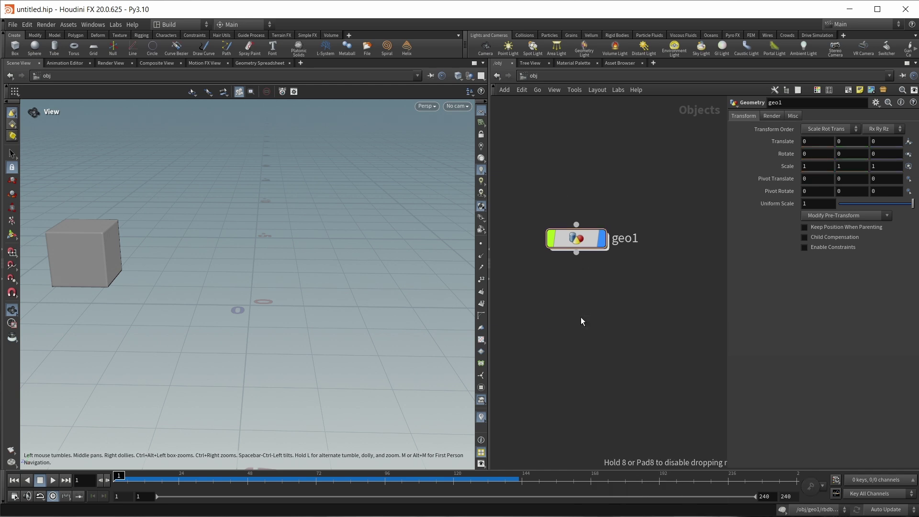
left_click(581, 317)
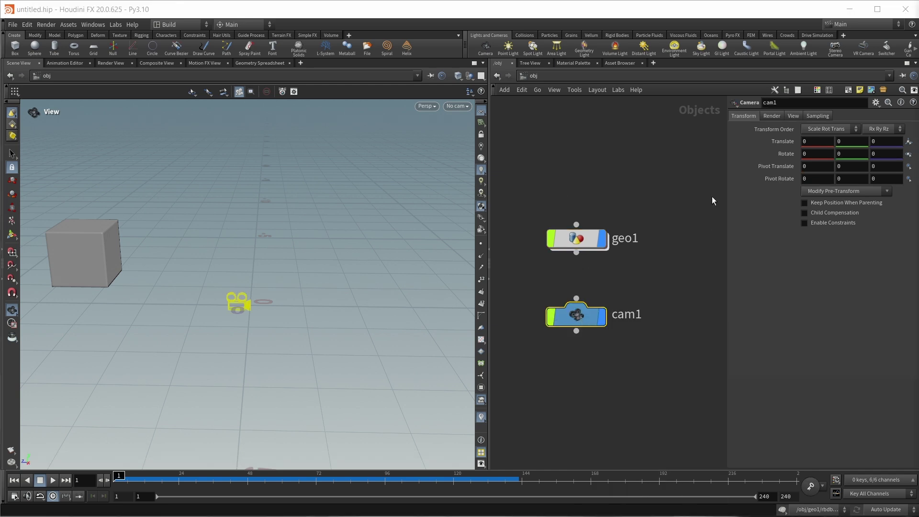
Set the camera's translate values to 6, 1.5 and 0.3, and its Y rotation to 90
left_click_drag(727, 200, 710, 199)
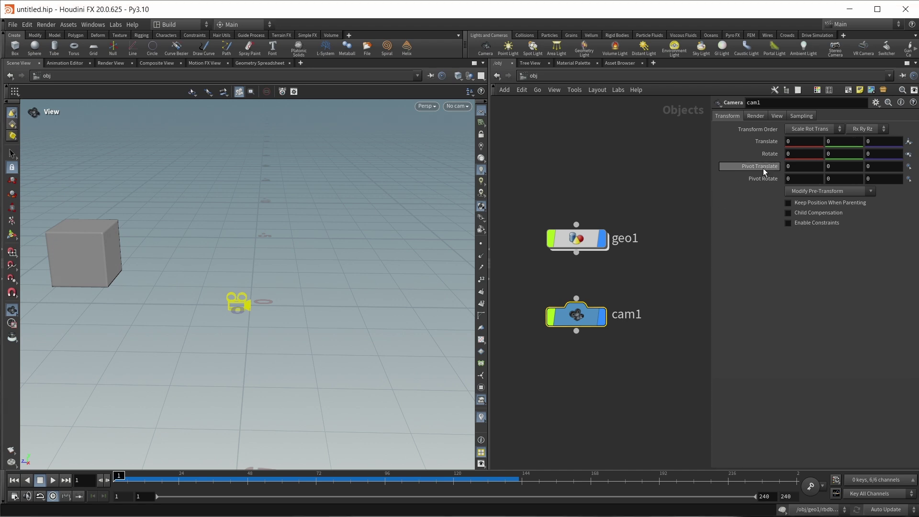
left_click_drag(795, 141, 754, 147)
type("6")
key("Tab")
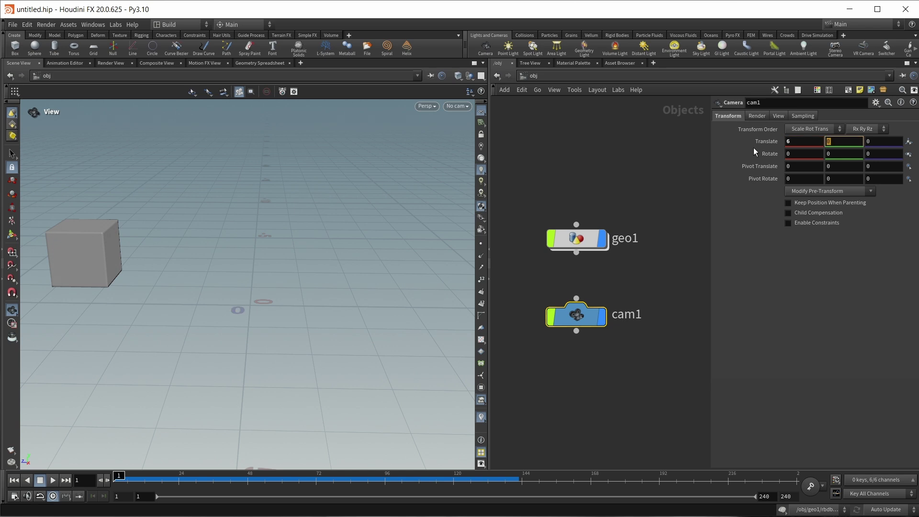
type("1.5")
key("Tab")
type(".3")
key("Tab")
key("Tab")
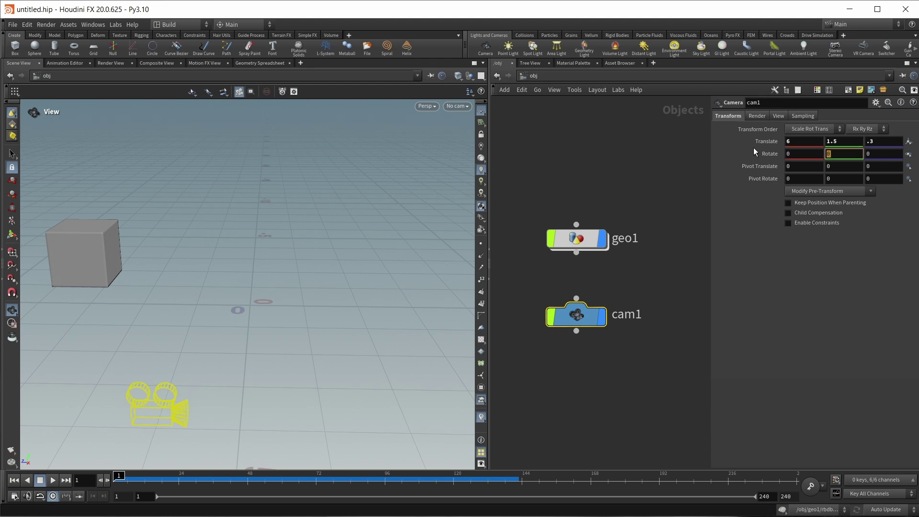
type("90")
key("Return")
Look through cam1, play the simulation from that view, and go to frame 32
left_click(457, 106)
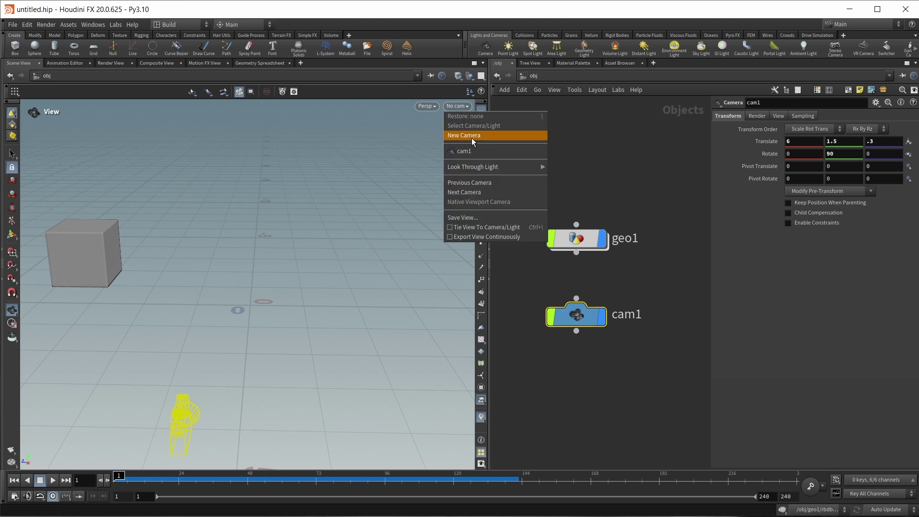
left_click(470, 150)
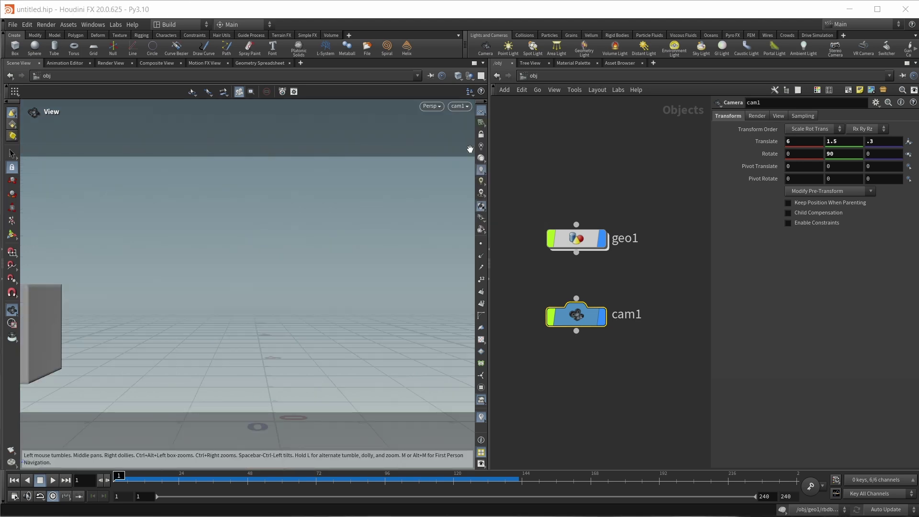
key("Up")
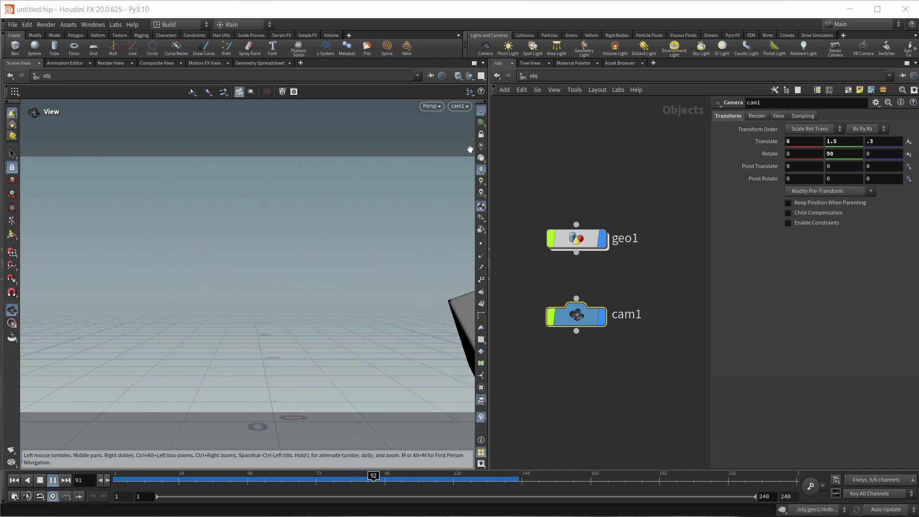
key("ctrl+Up")
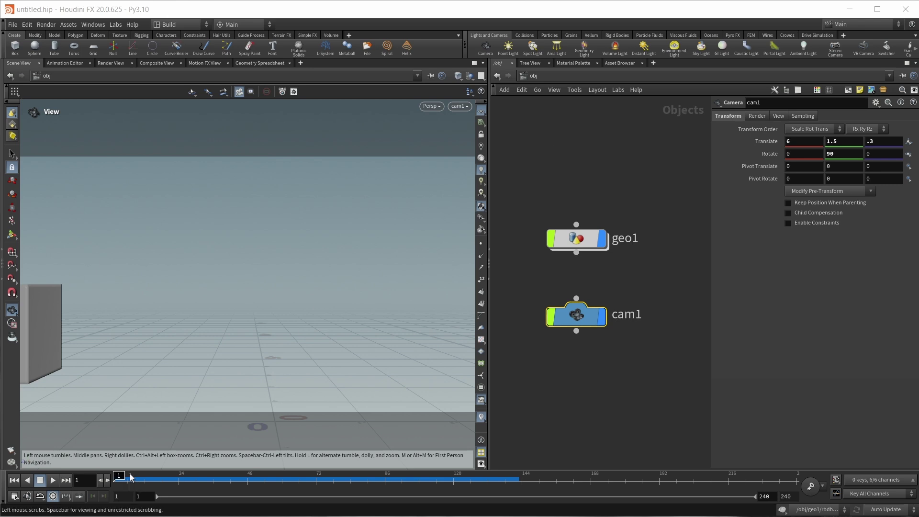
left_click_drag(131, 475, 201, 477)
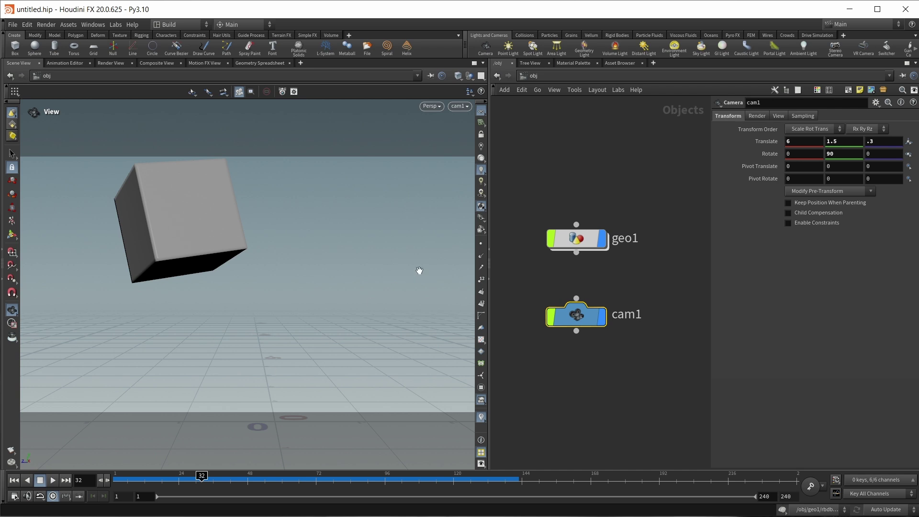
Inside geo1, add an Unpack node after the RBD Bullet Solver's first output and display it
double_click(573, 240)
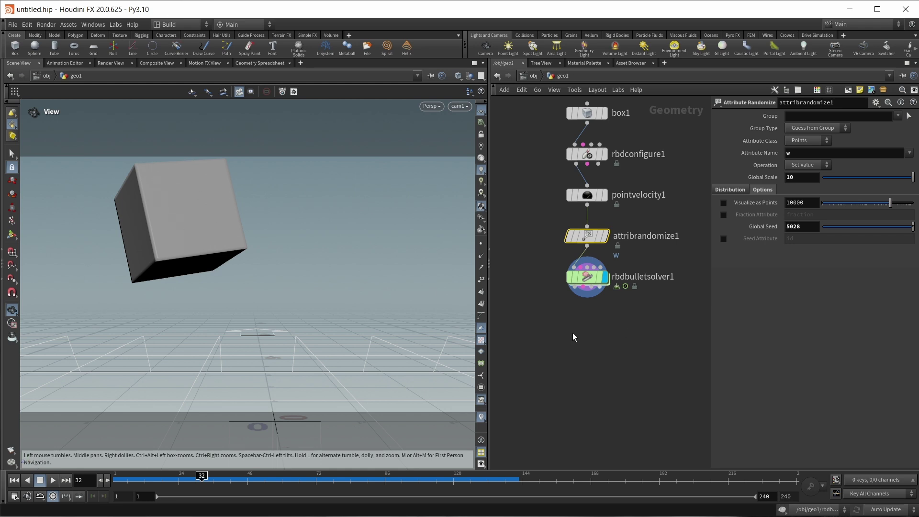
key("Tab")
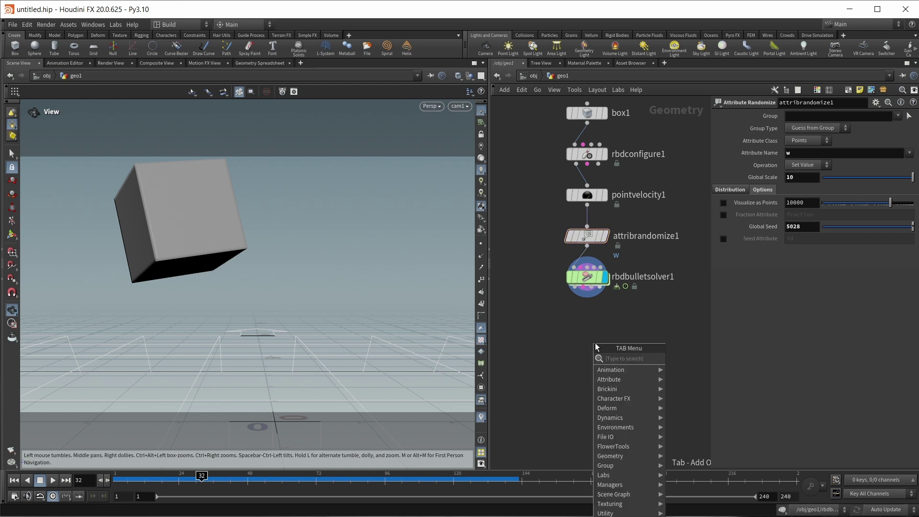
type("unpack")
key("Return")
left_click(595, 342)
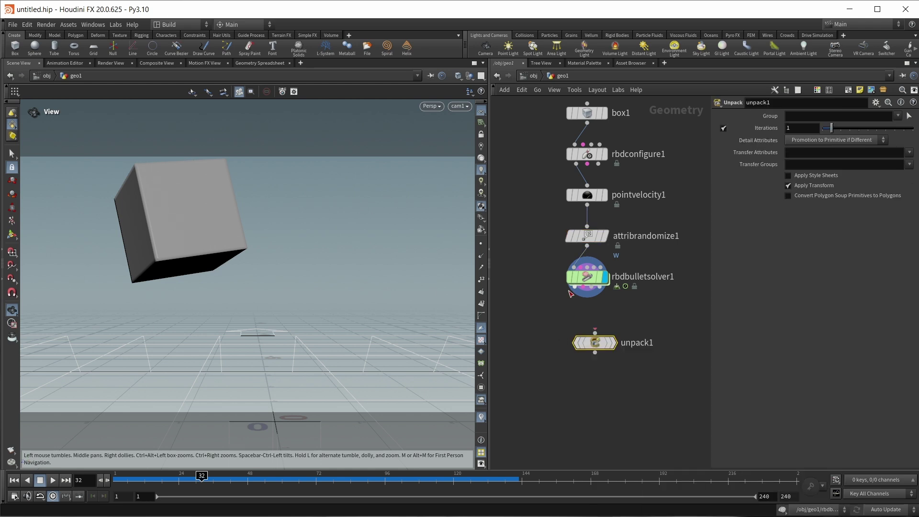
left_click_drag(575, 287, 588, 323)
left_click(606, 322)
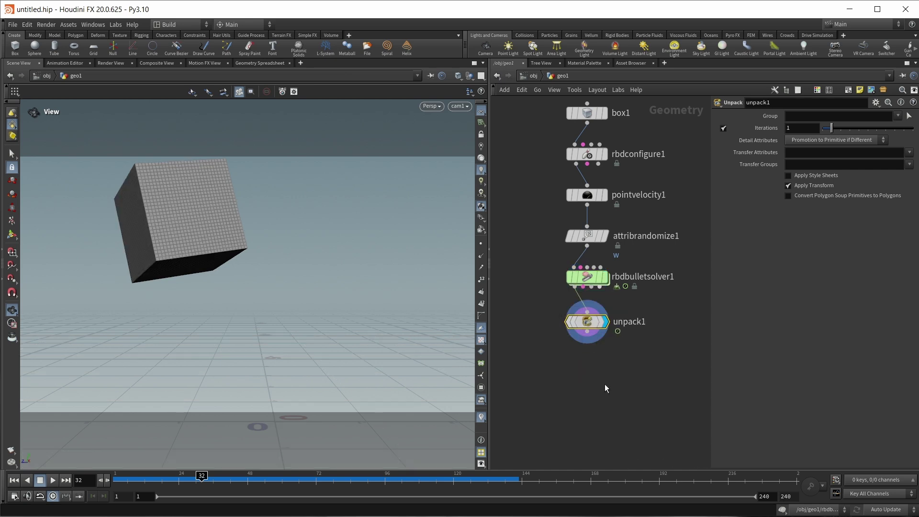
Add a Point VOP after the Unpack node and open its network
middle_click_drag(601, 389, 599, 338)
key("Tab")
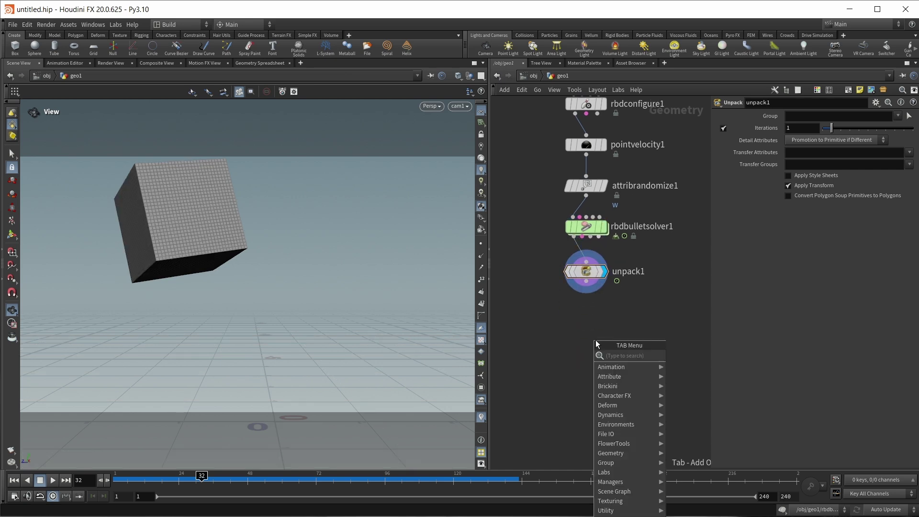
type("point")
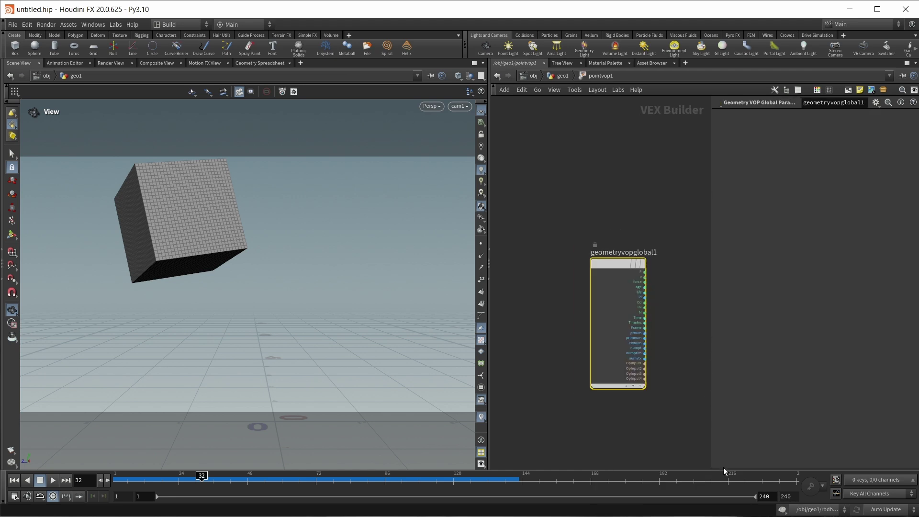
Add a To NDC node between the global parameters and output nodes, with /obj/cam1 as its camera
key("Tab")
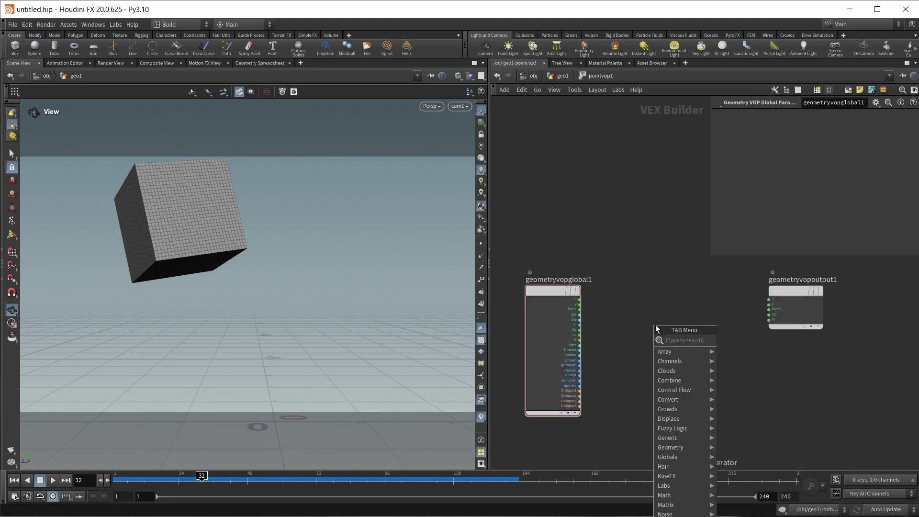
type("ndc")
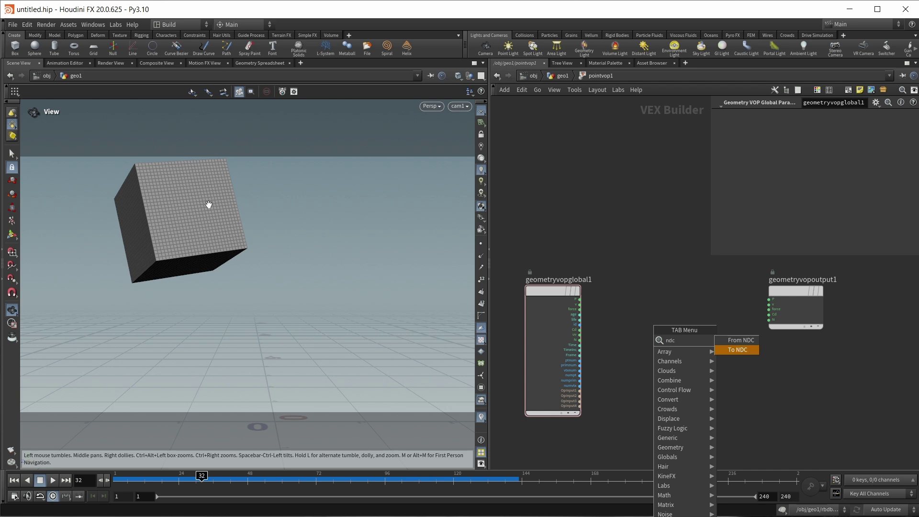
left_click(737, 351)
left_click(674, 297)
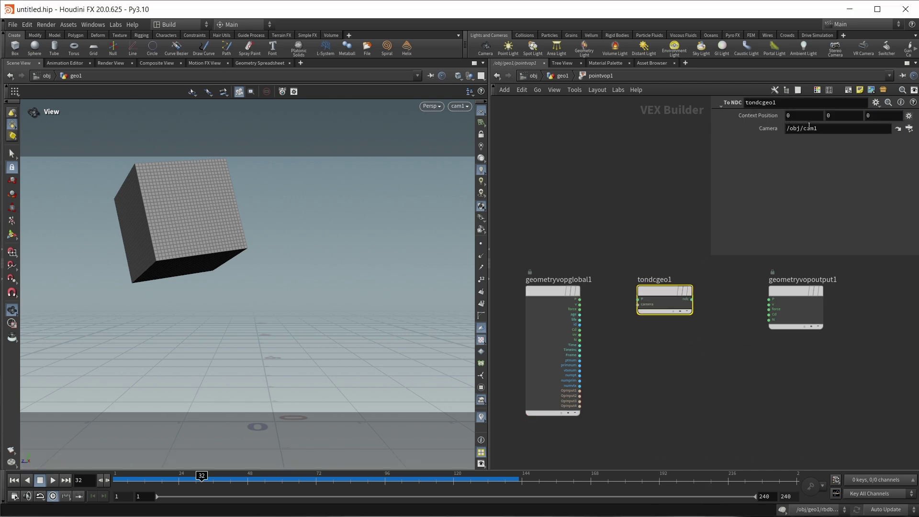
left_click_drag(839, 128, 737, 143)
left_click(623, 200)
Connect the global P to the To NDC node's position input, and its ndc output to the output node's P
left_click_drag(580, 299, 655, 296)
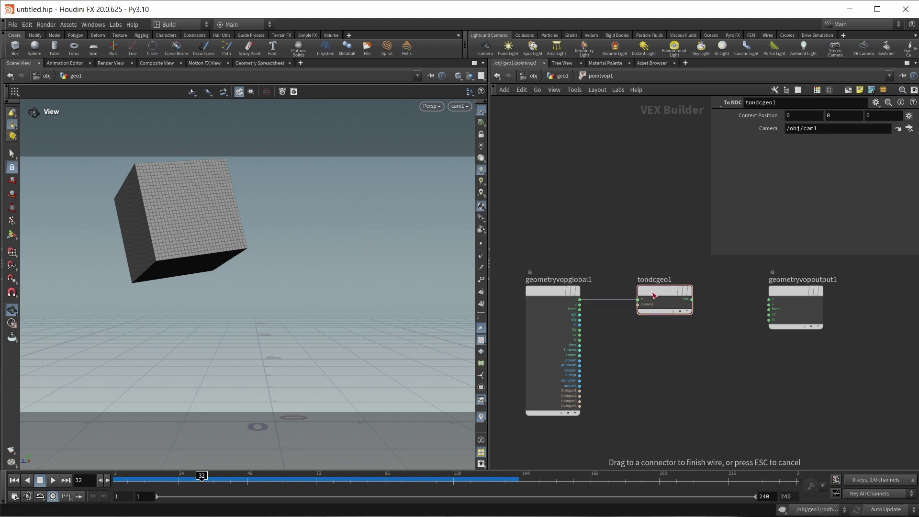
left_click(655, 295)
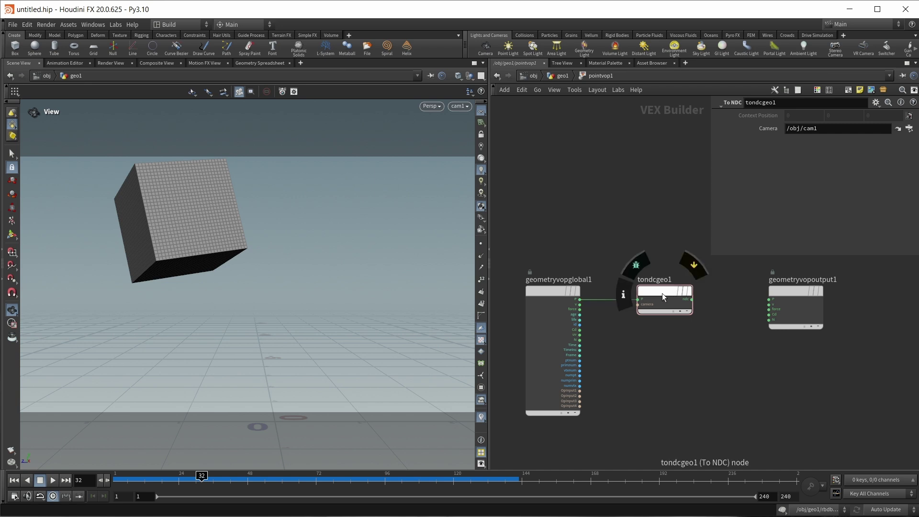
left_click(663, 297)
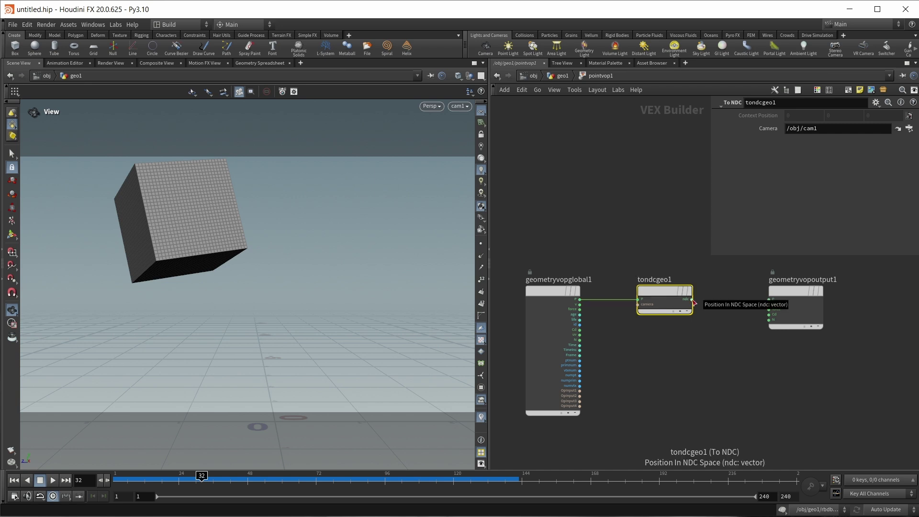
left_click(692, 300)
left_click(784, 296)
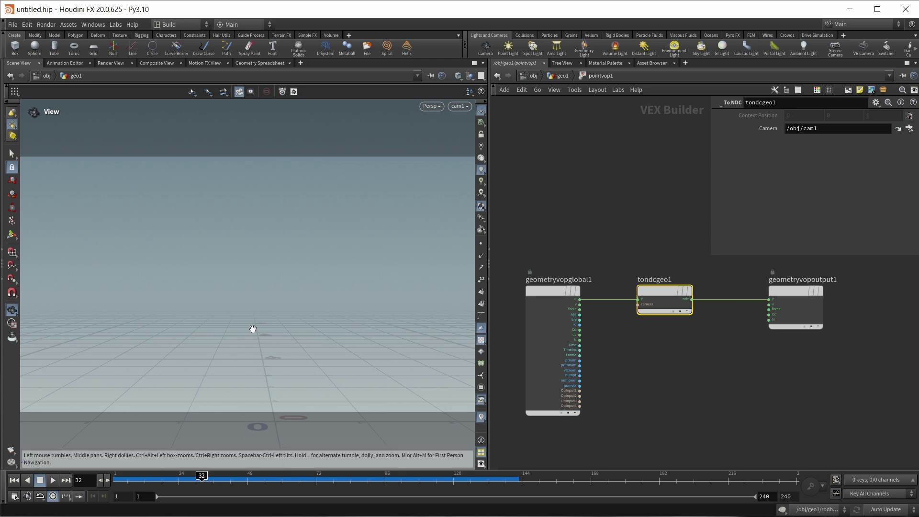
Leave the camera view, switch to the Front viewport, and scrub to frame 44 to examine the box in NDC space
left_click_drag(252, 330, 350, 259)
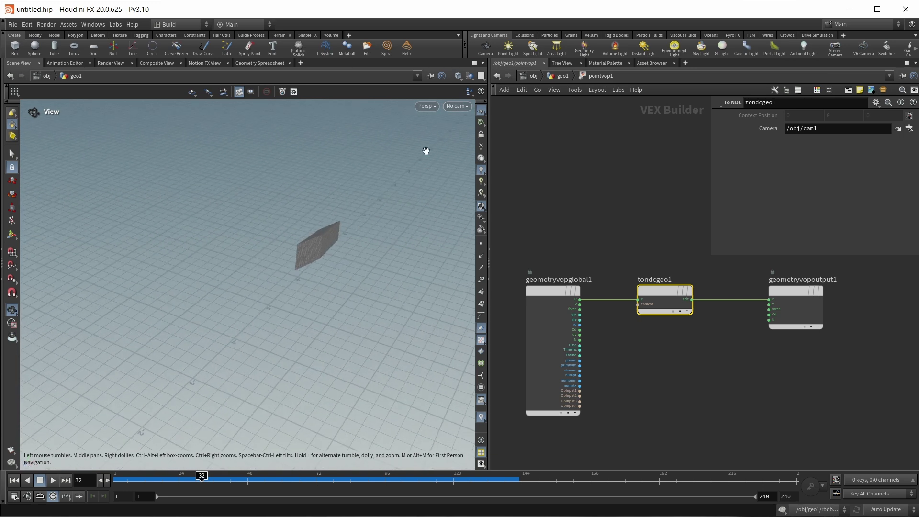
left_click(458, 107)
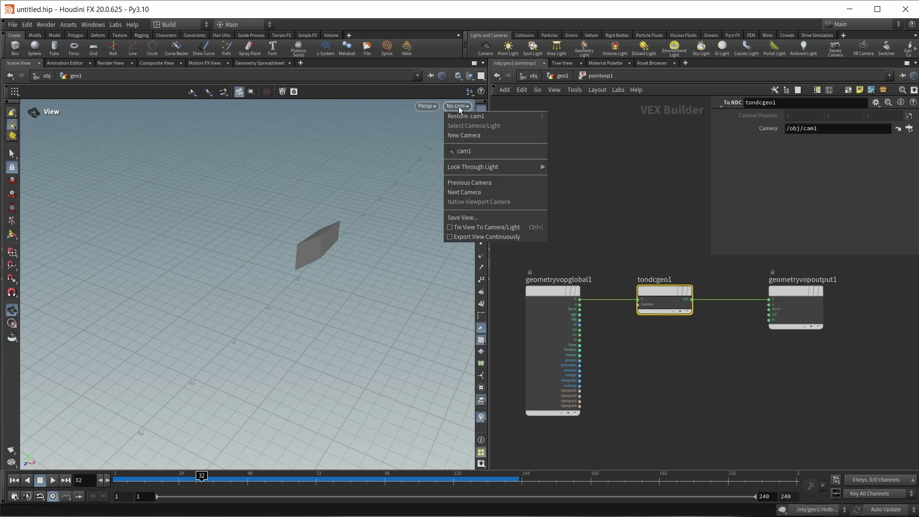
left_click(427, 106)
left_click(427, 106)
mouse_move(429, 125)
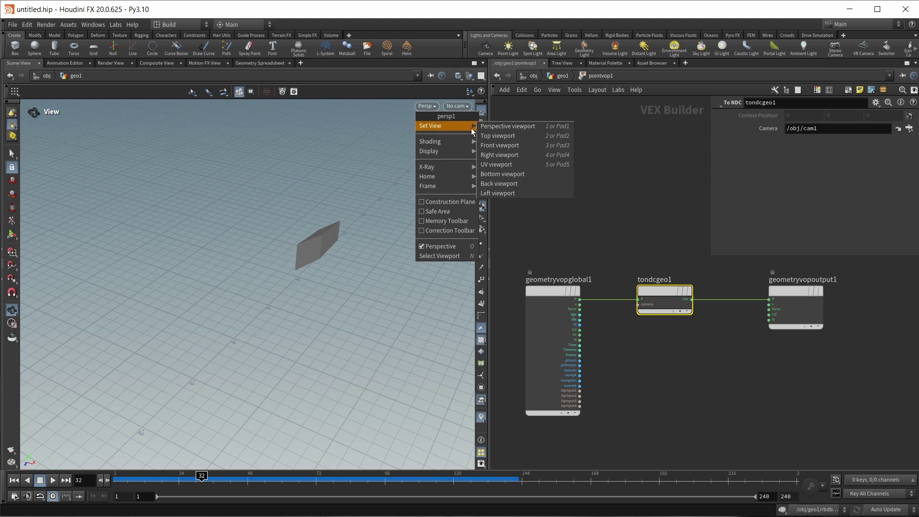
left_click(493, 145)
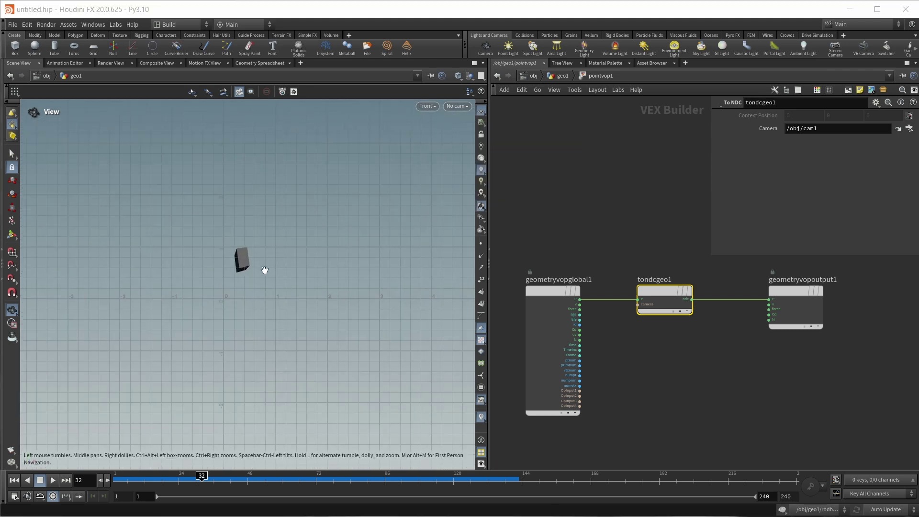
left_click_drag(202, 476, 230, 503)
left_click_drag(613, 242, 700, 332)
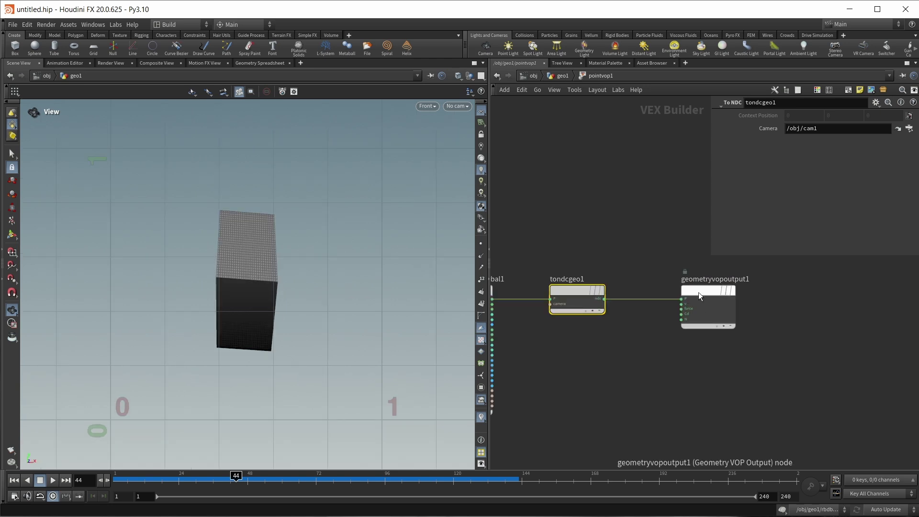
Add a Vector to Float node and feed it the To NDC node's ndc output
left_click_drag(699, 292, 771, 295)
key("Tab")
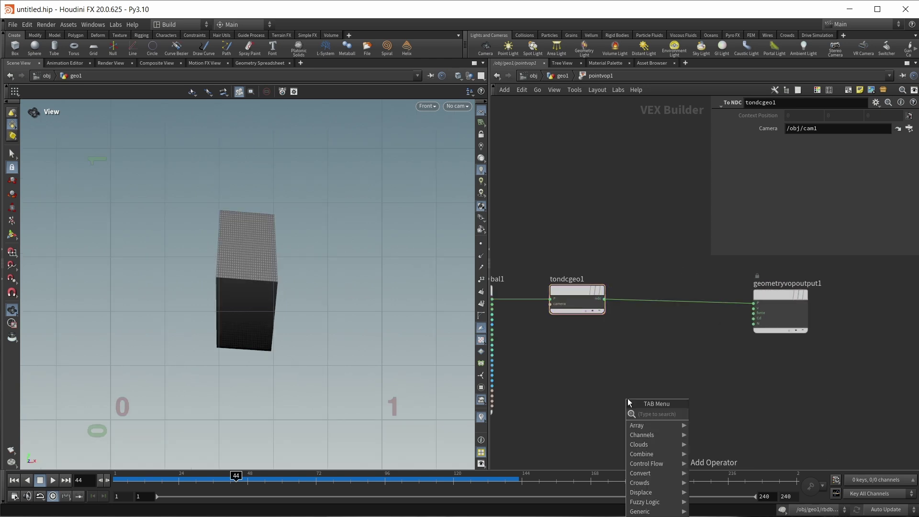
type("vec t")
key("Return")
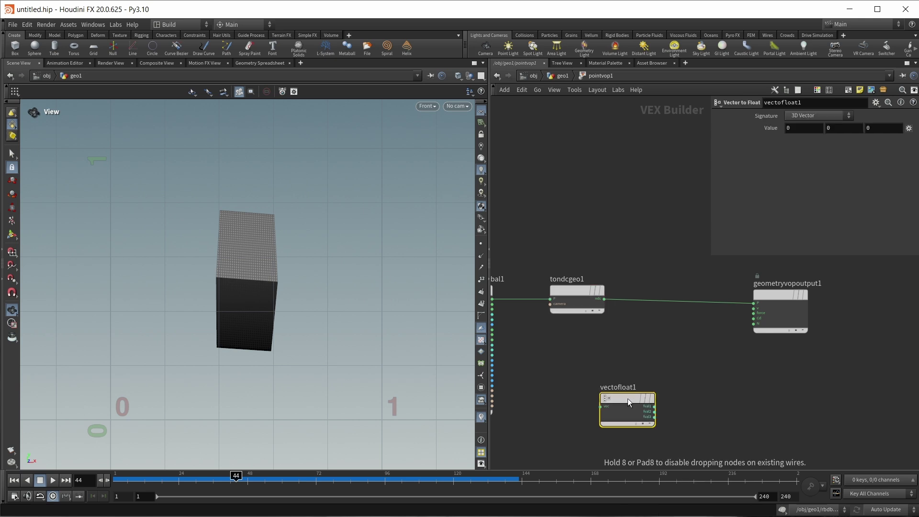
left_click(627, 398)
middle_click_drag(607, 294, 627, 305)
left_click_drag(602, 295, 617, 407)
Add a Bind node named time_offset and drive it with the Vector to Float node's second component, fval2
scroll(669, 368, "up", 2)
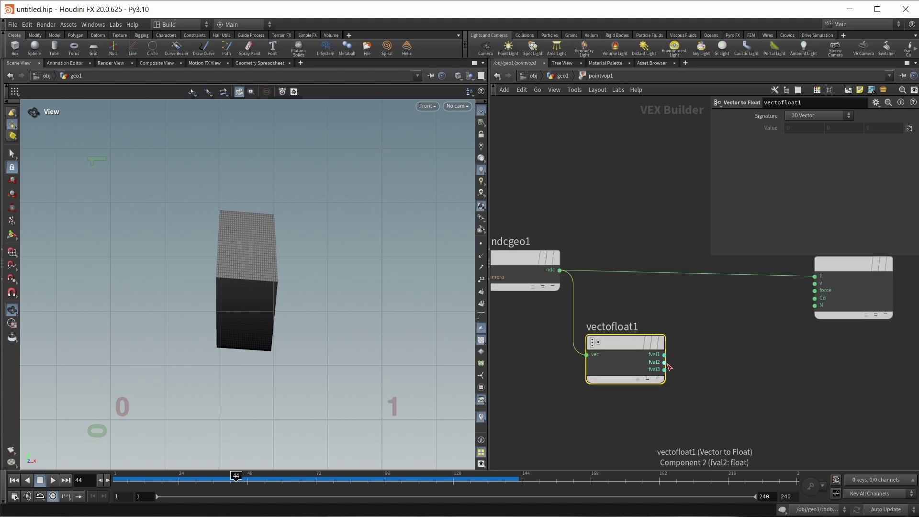
scroll(780, 381, "down", 1)
key("Tab")
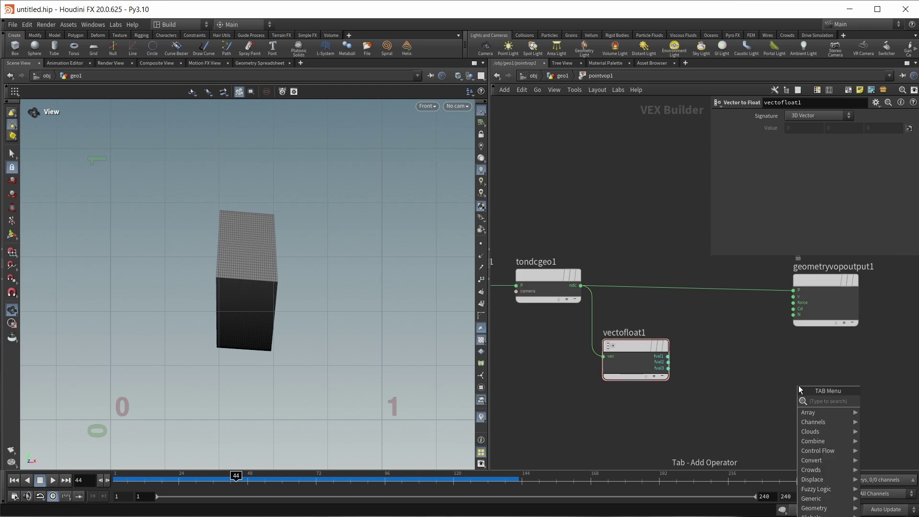
type("bind")
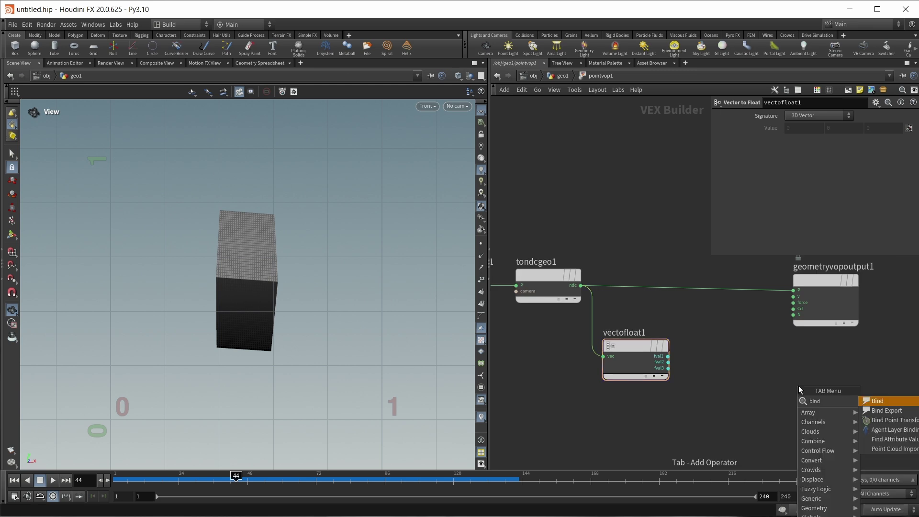
key("Return")
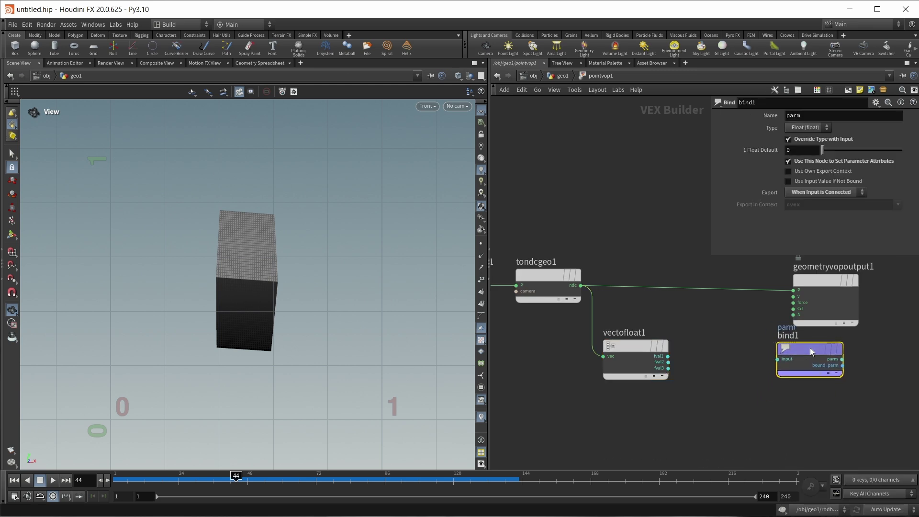
left_click_drag(803, 116, 718, 135)
type("time_offset")
key("Return")
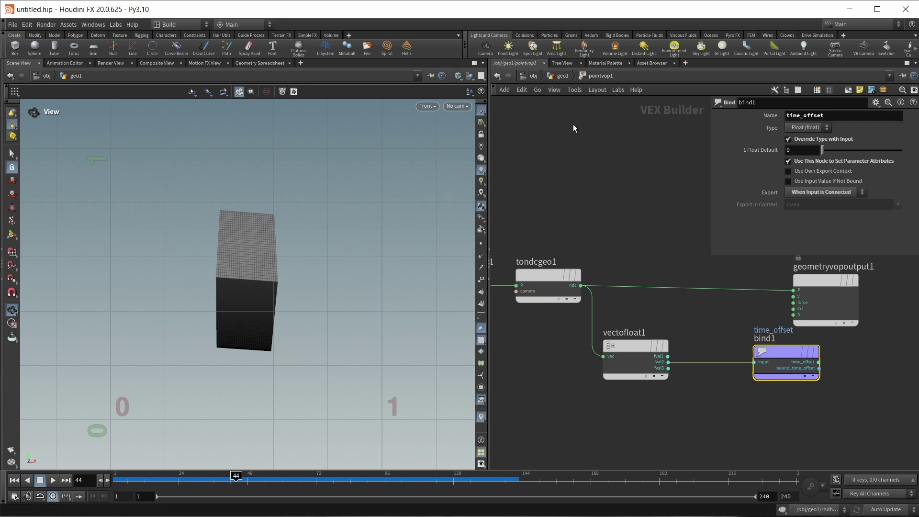
Return to the geometry network, visualize pointvop1's time_offset attribute, and scrub between frames 31 and 54 to examine its colours on the box
left_click(560, 76)
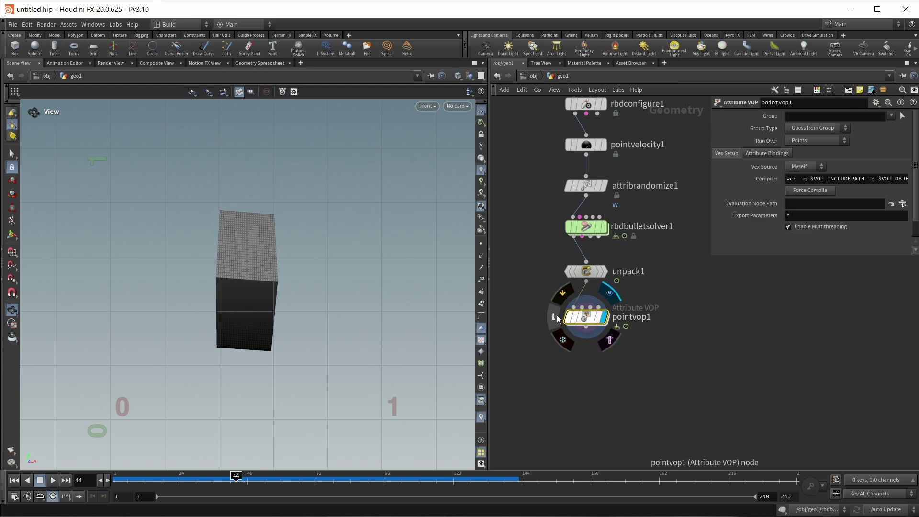
left_click(556, 315)
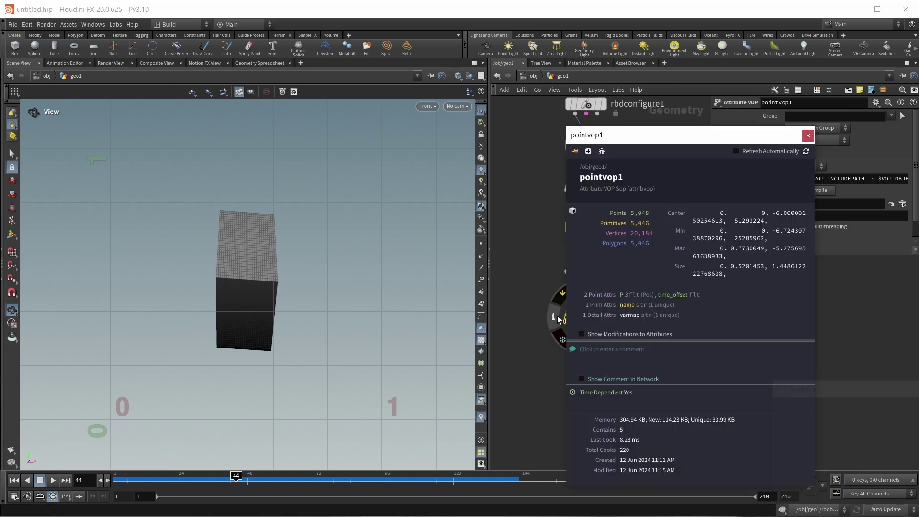
left_click(674, 298)
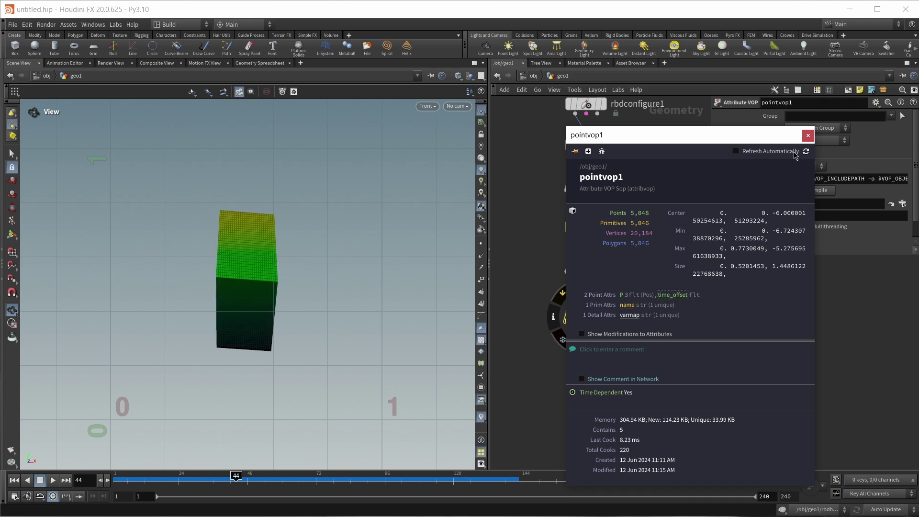
left_click(808, 135)
left_click_drag(235, 476, 201, 475)
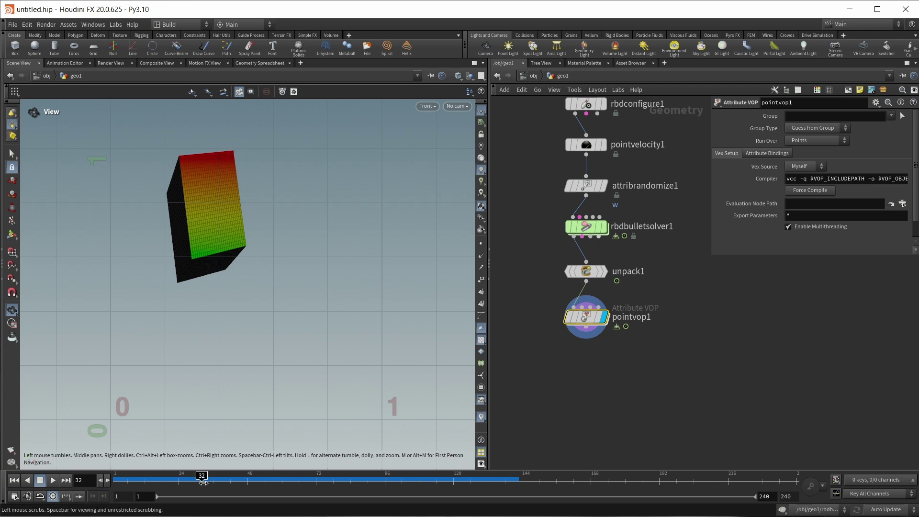
left_click_drag(202, 477, 258, 477)
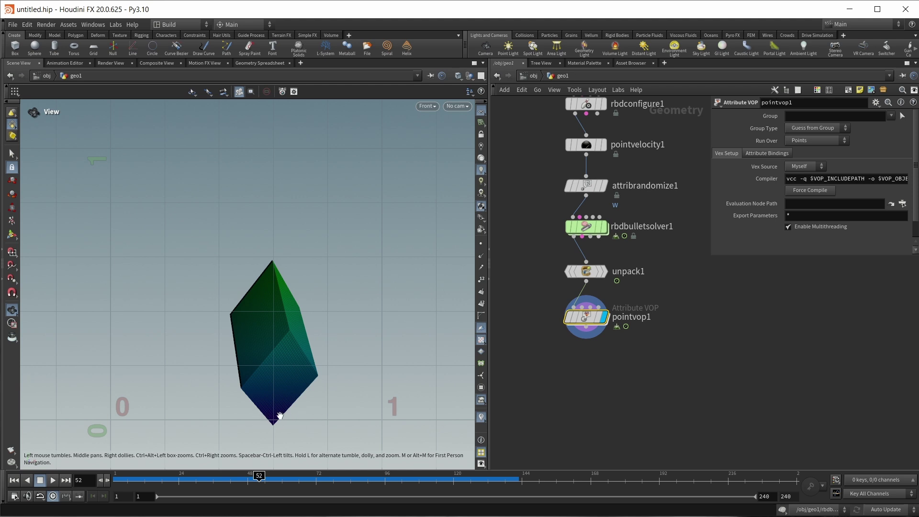
left_click_drag(261, 475, 248, 476)
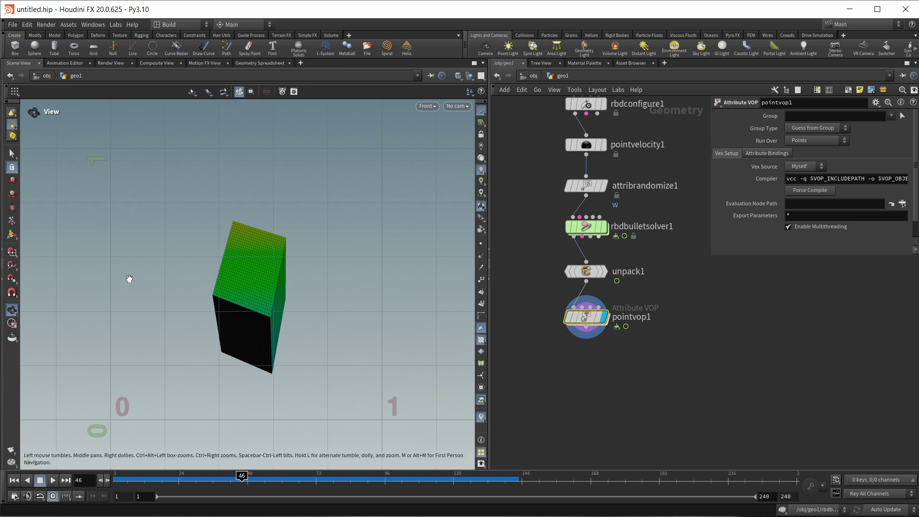
left_click_drag(246, 481, 199, 475)
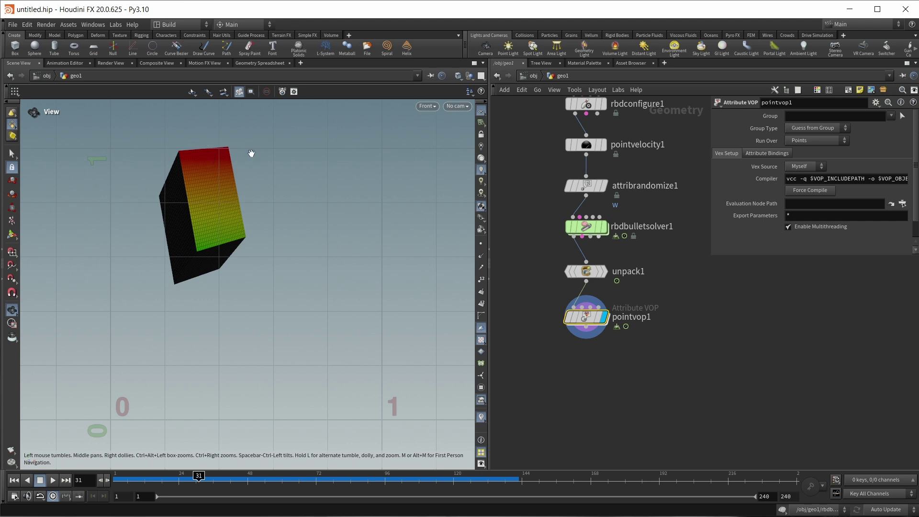
left_click_drag(241, 475, 267, 476)
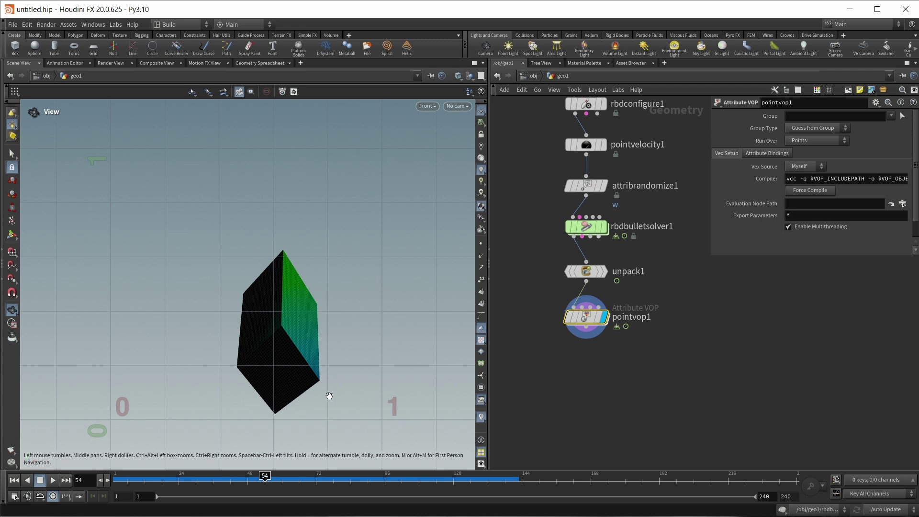
Inside pointvop1, insert a Multiply Add Constant node between the Vector to Float node's fval2 output and the time_offset Bind node
double_click(586, 317)
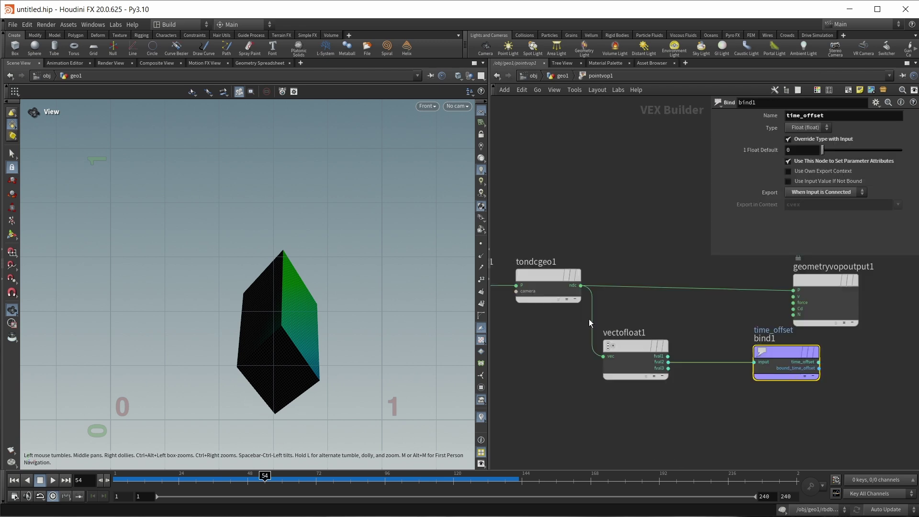
left_click_drag(720, 347, 766, 348)
key("Tab")
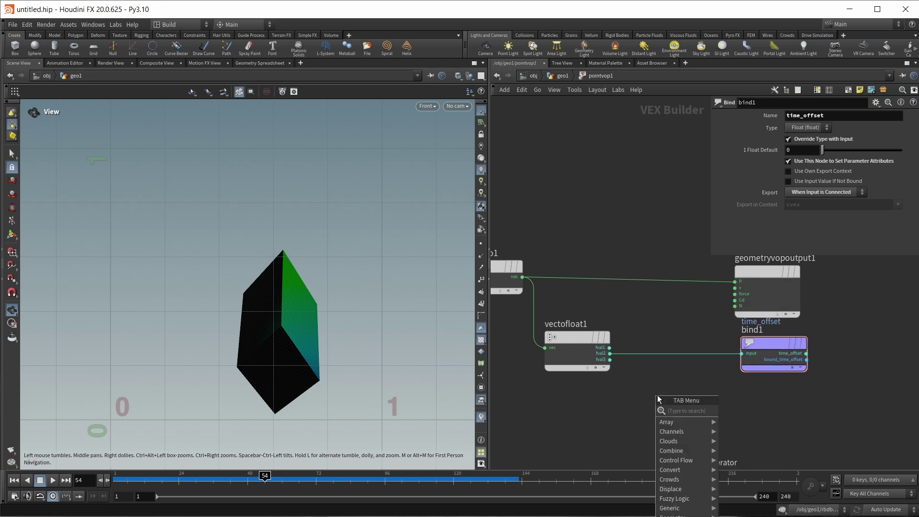
type("add mu")
key("Return")
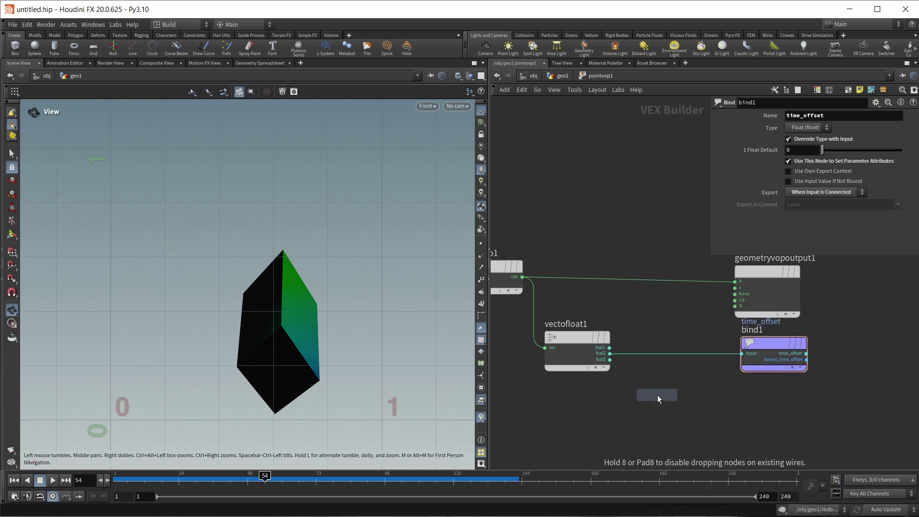
left_click(656, 395)
left_click_drag(657, 395, 651, 346)
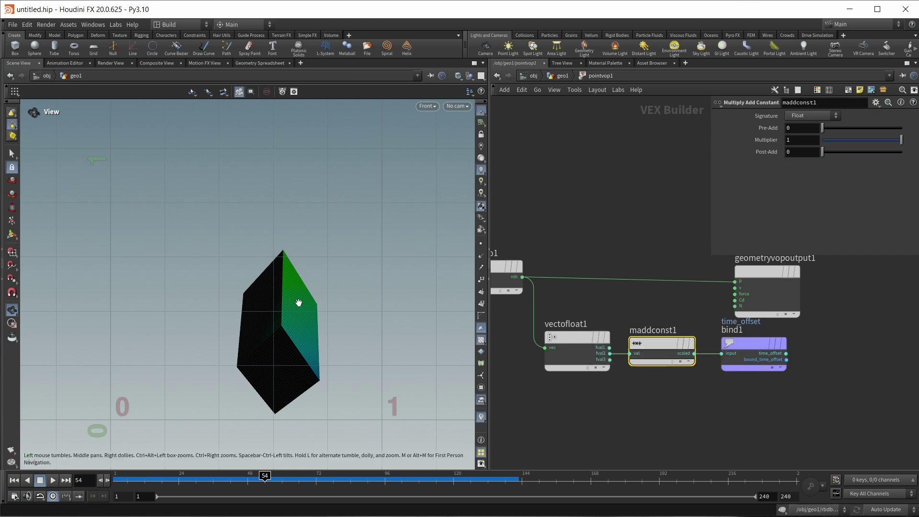
Set the Multiply Add Constant node's Pre-Add to -.5 and its Multiplier to -1
left_click(789, 128)
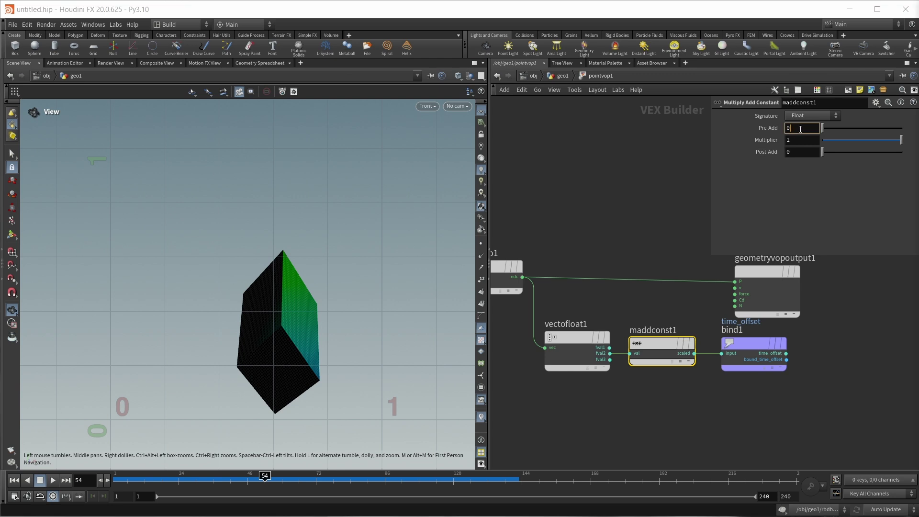
left_click_drag(800, 129, 752, 136)
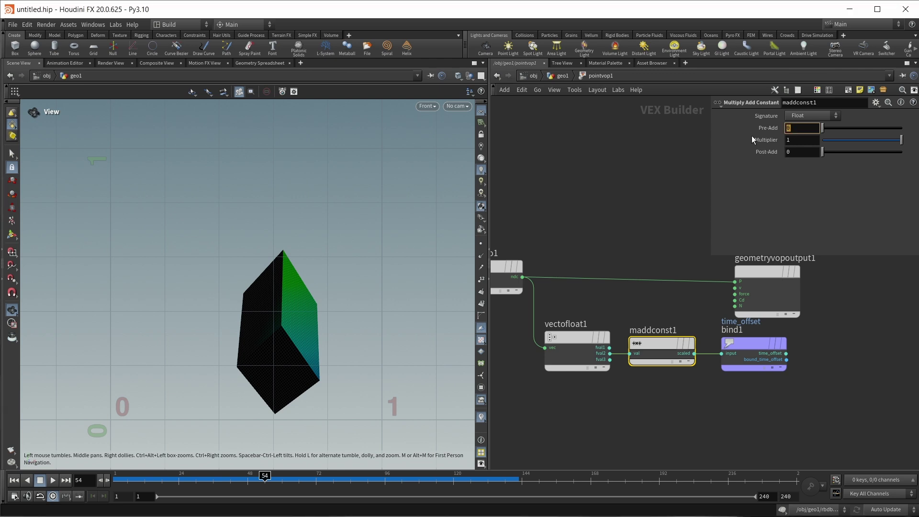
type("-.5")
key("Return")
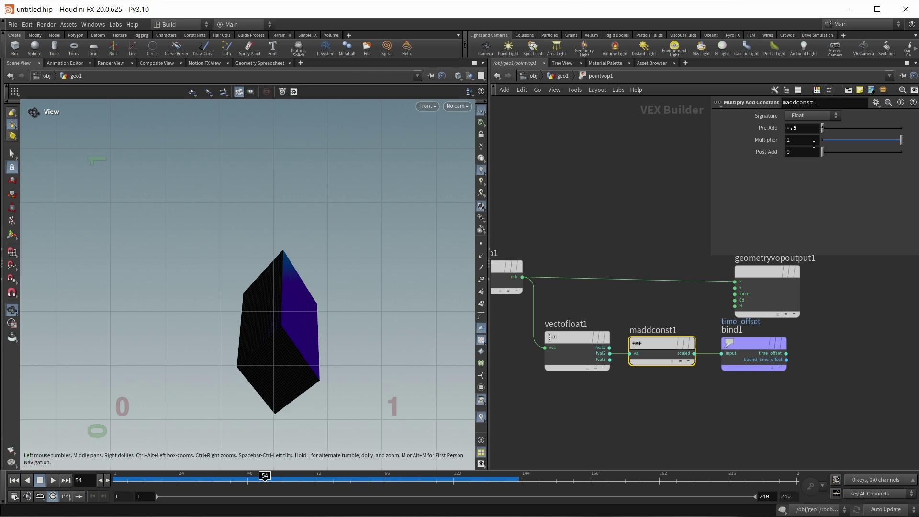
left_click(786, 140)
type("-")
key("Return")
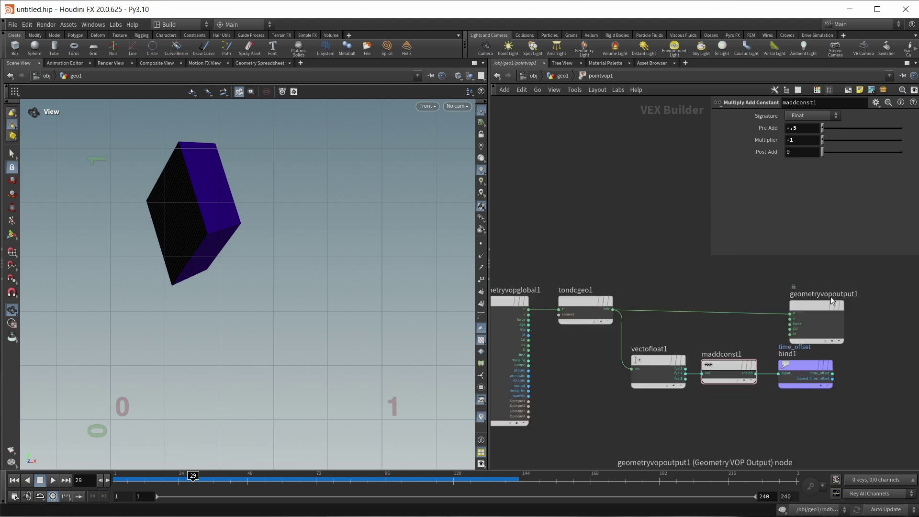
Disconnect the To NDC result from the output node's P, and return to the geometry network with the box in perspective view
left_click_drag(818, 303, 828, 284)
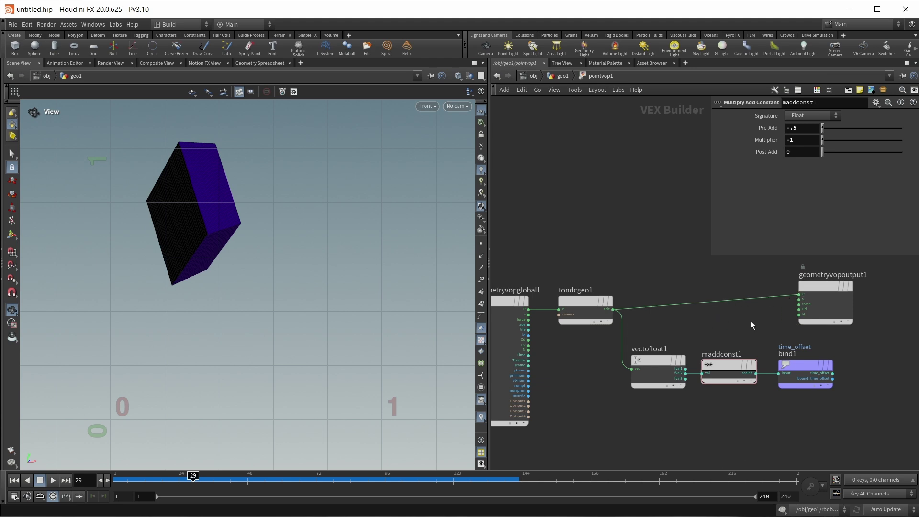
key("Delete")
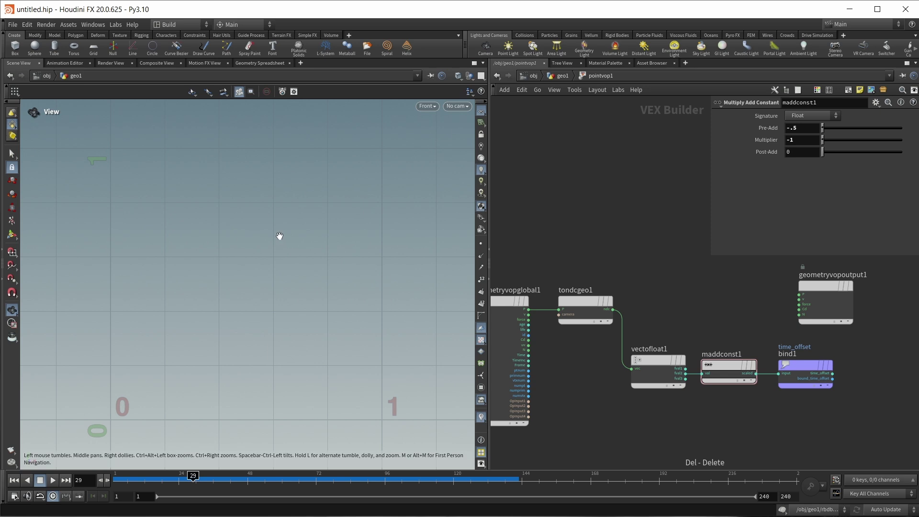
left_click_drag(280, 236, 250, 269)
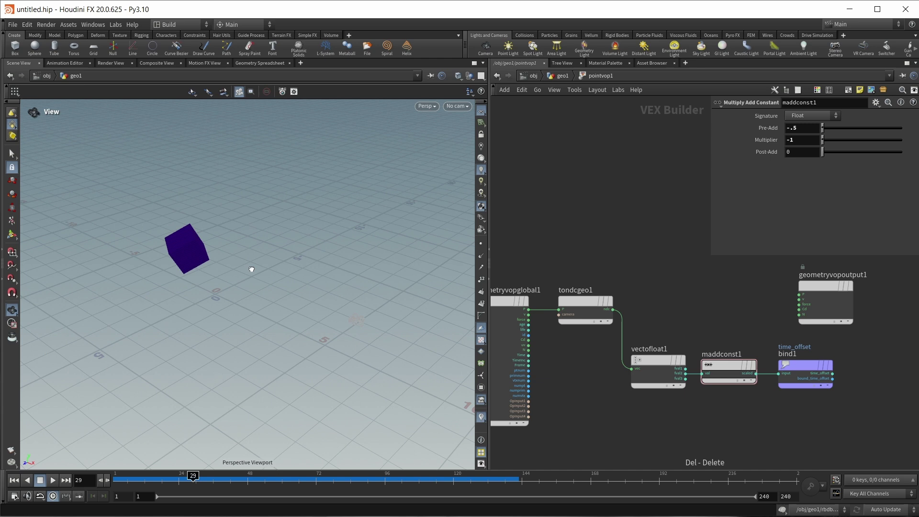
left_click(564, 77)
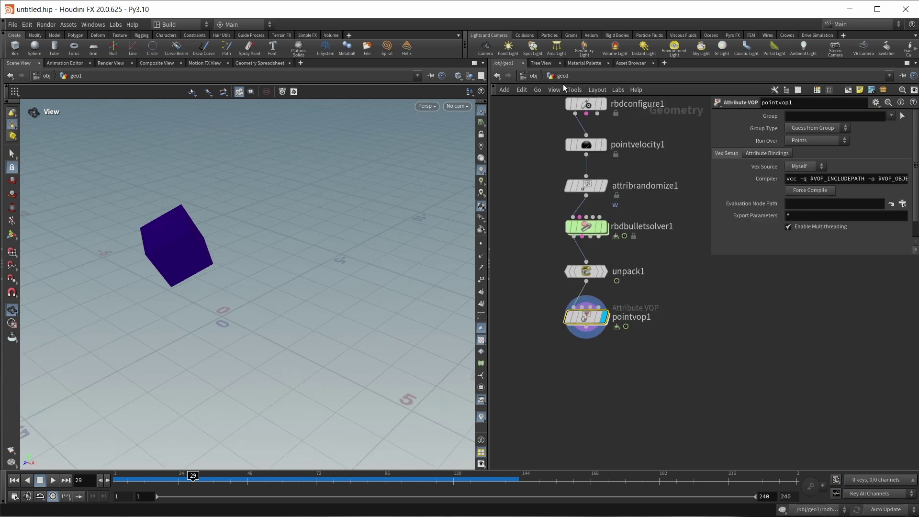
left_click_drag(311, 335, 231, 376)
middle_click_drag(232, 376, 229, 374)
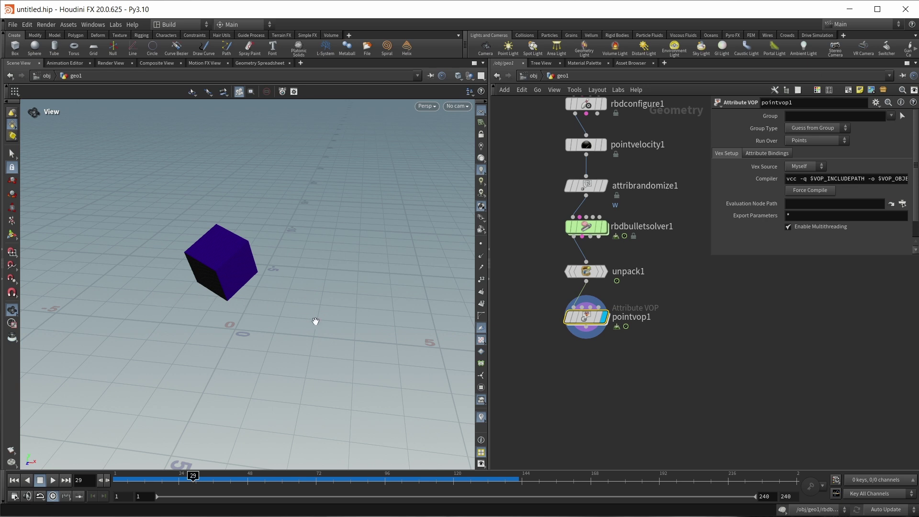
Add an unconnected Time Shift node below pointvop1, leaving room for another node between them
scroll(594, 383, "down", 2)
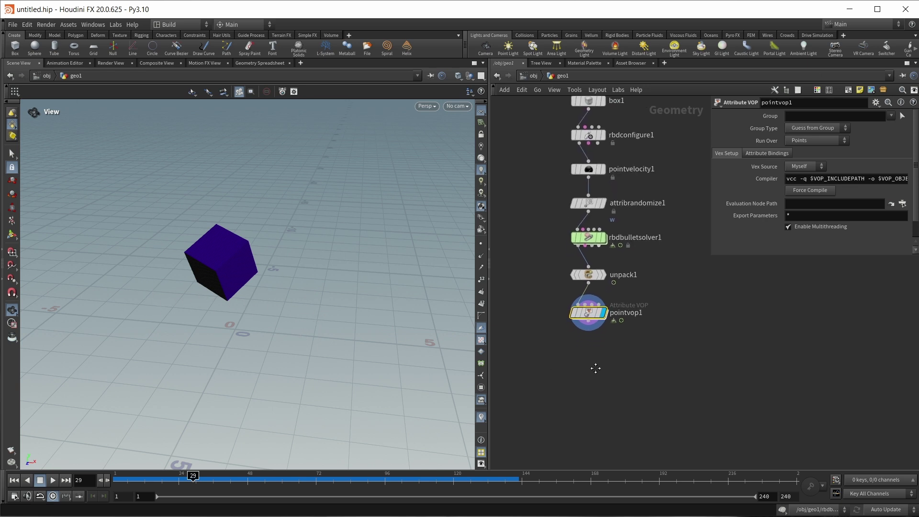
middle_click_drag(596, 367, 595, 349)
key("Tab")
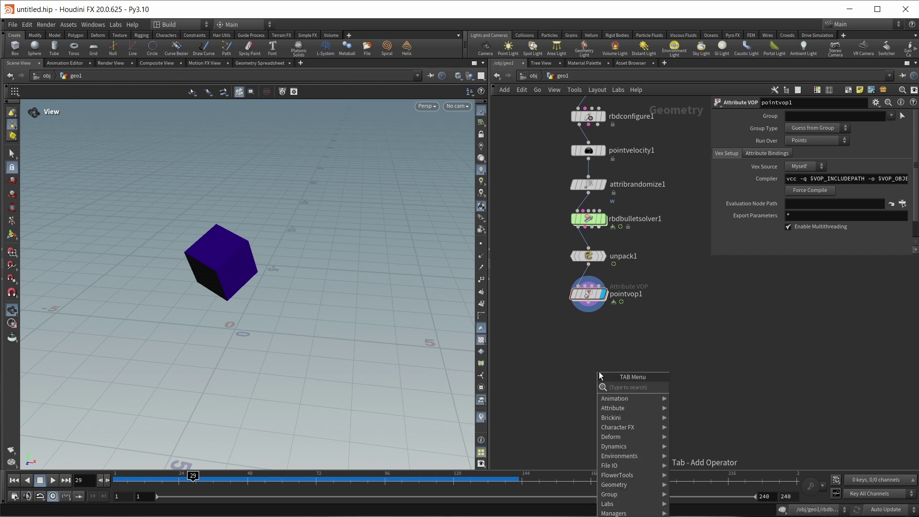
type("time")
key("Down")
key("Return")
left_click(599, 372)
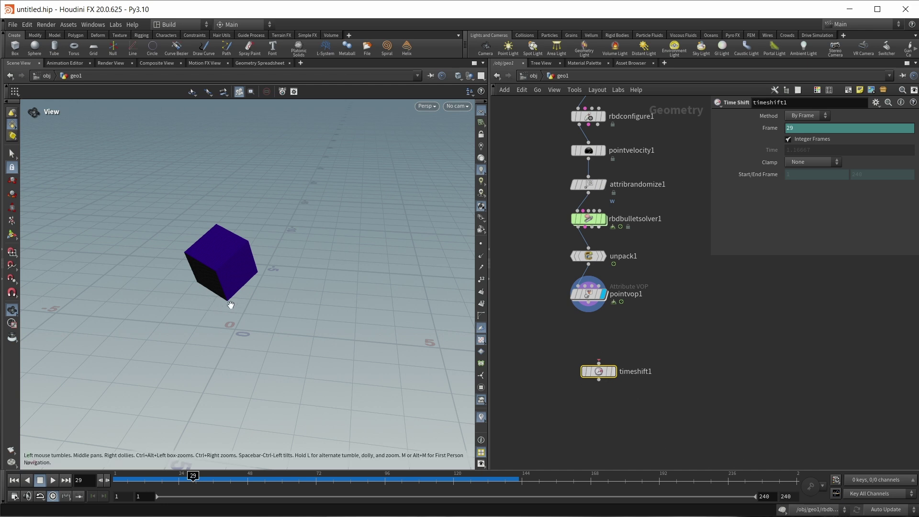
mouse_move(599, 372)
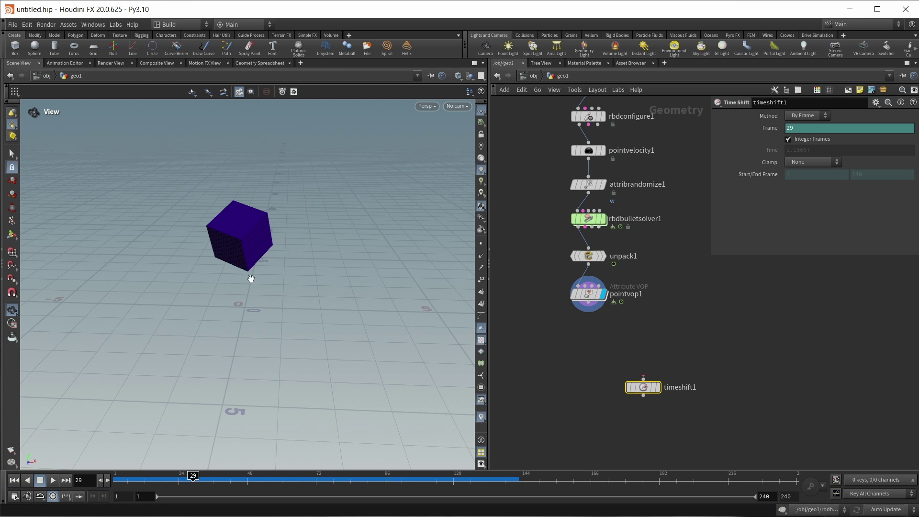
left_click_drag(644, 387, 651, 401)
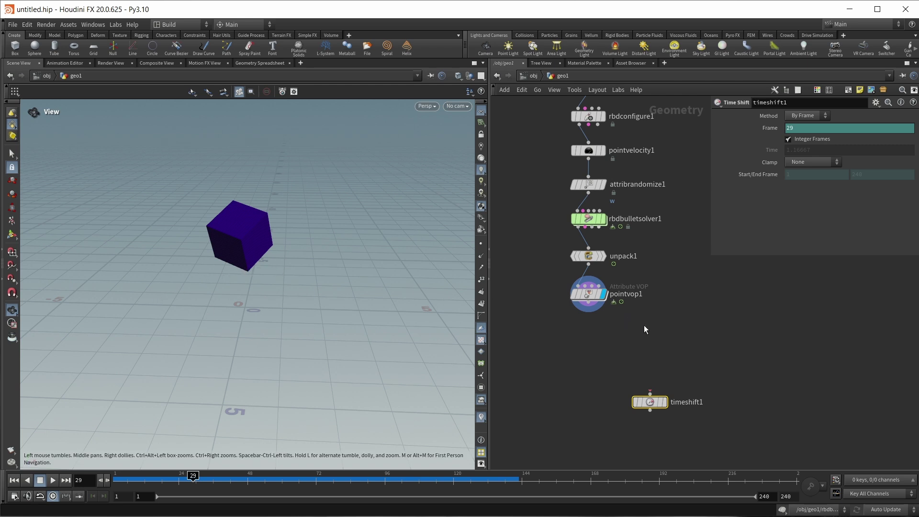
Add a Trail node, connect it to pointvop1's output, and display its result
key("Tab")
type("tra")
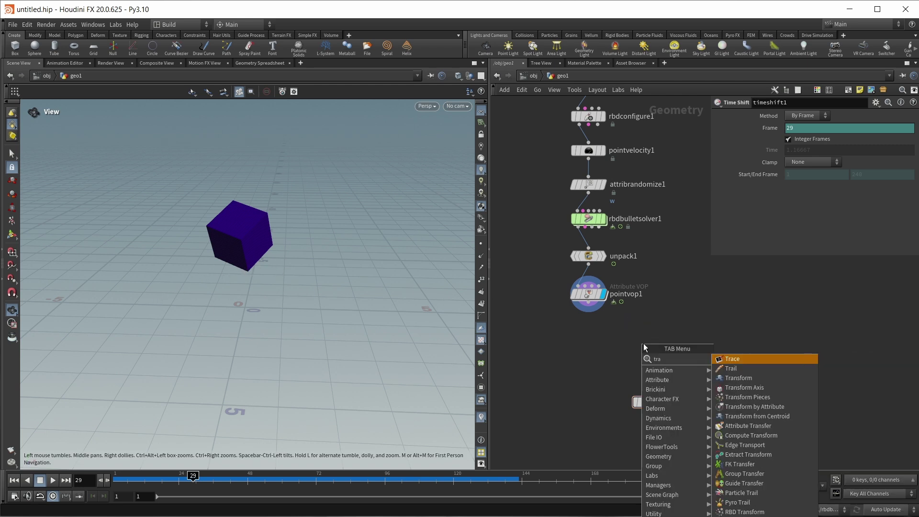
type("il")
key("Return")
left_click(645, 343)
left_click(664, 343)
left_click_drag(652, 343, 652, 335)
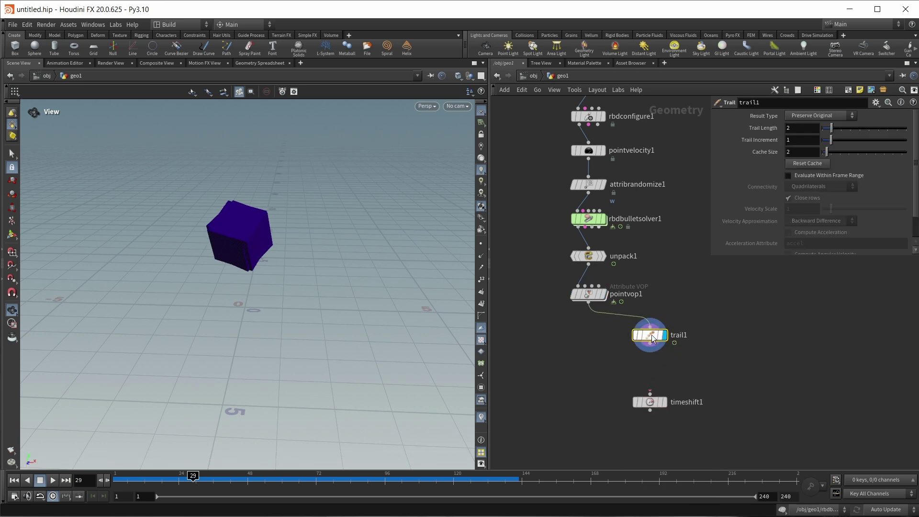
Set the Trail node's result type to Connect as Polygons and turn off Close rows
left_click(811, 115)
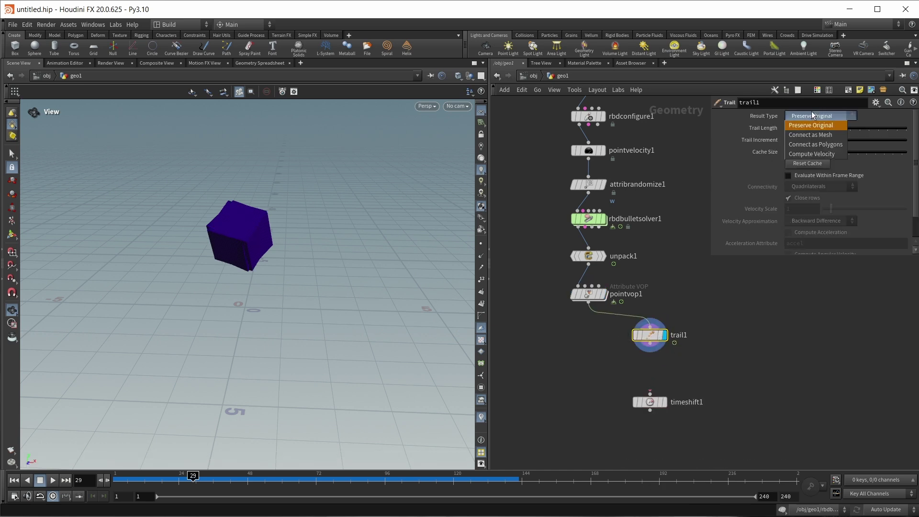
left_click(812, 146)
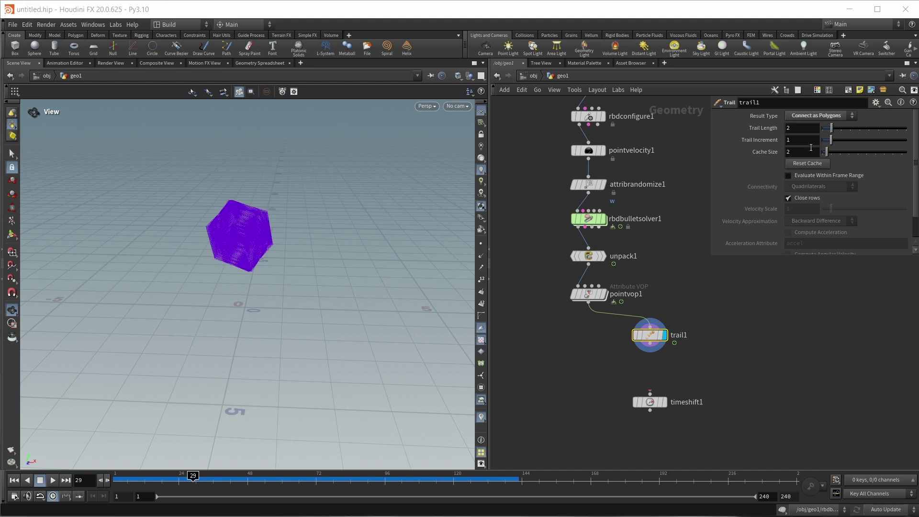
left_click(804, 204)
scroll(239, 177, "up", 10)
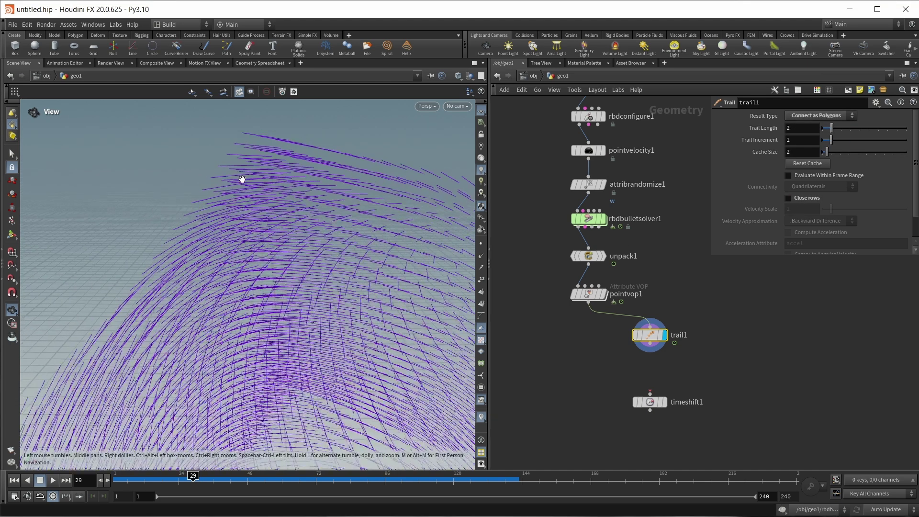
left_click_drag(242, 179, 224, 246)
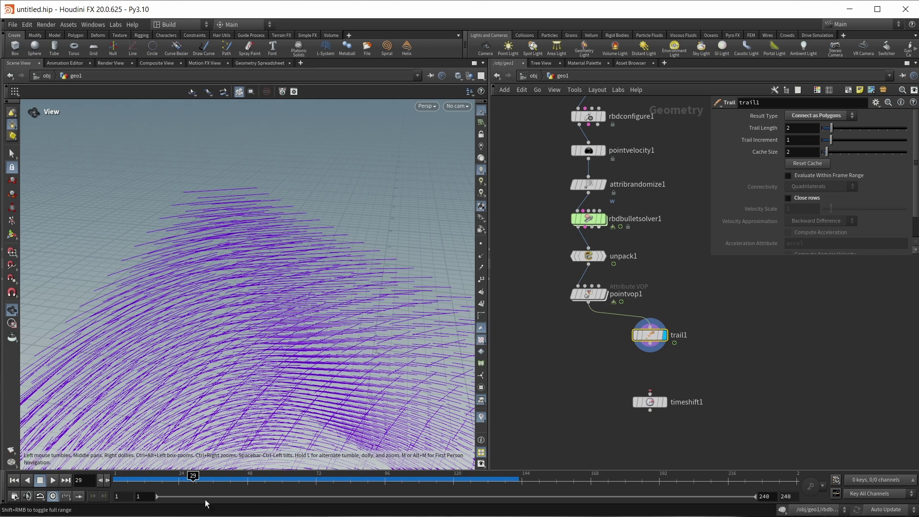
Increase the Trail Length to 9 and scrub between frames 38 and 27 to examine the point trails
mouse_move(196, 476)
left_mouse_down()
mouse_move(180, 476)
mouse_move(194, 476)
left_mouse_up()
left_click_drag(832, 129, 897, 129)
left_click(222, 476)
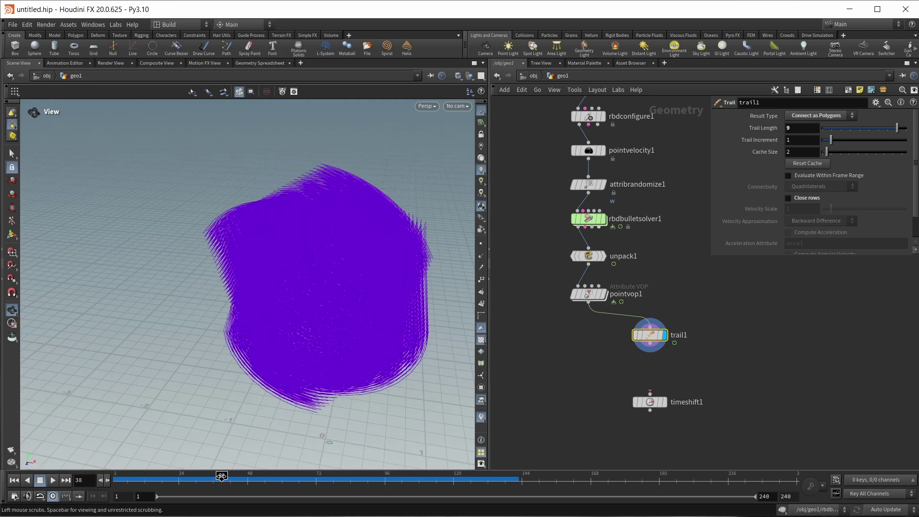
left_click_drag(222, 477, 187, 476)
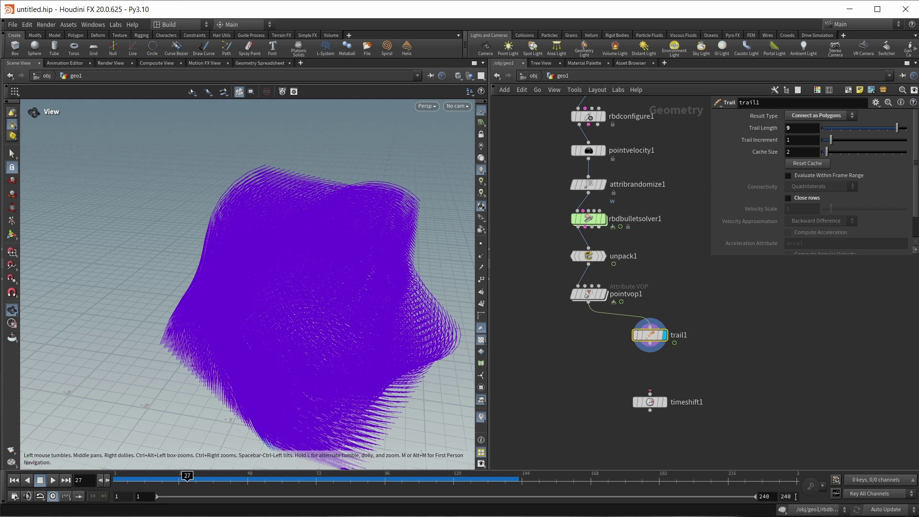
Set the timeline's end frame to 192
left_click_drag(792, 497, 767, 496)
type("192")
key("Return")
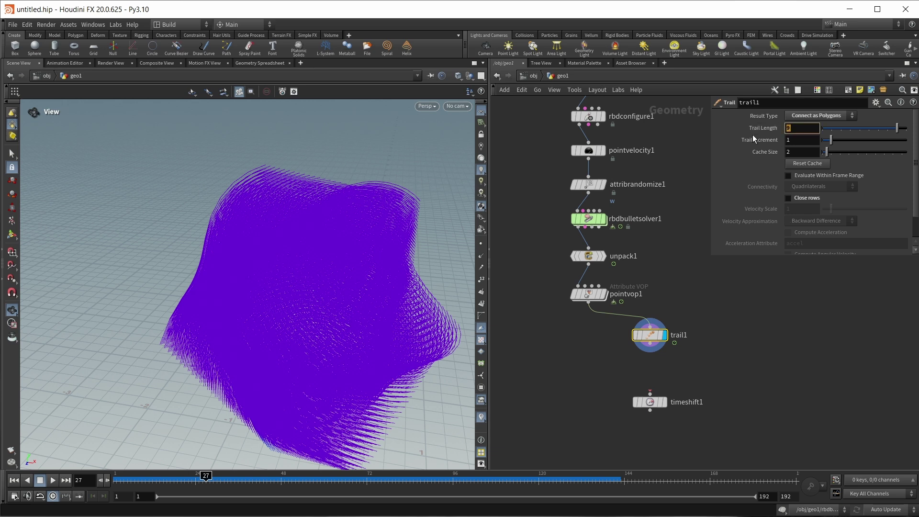
Set the Trail node's Trail Length to $FEND and scrub the timeline to frame 53
type("$FEND")
key("Return")
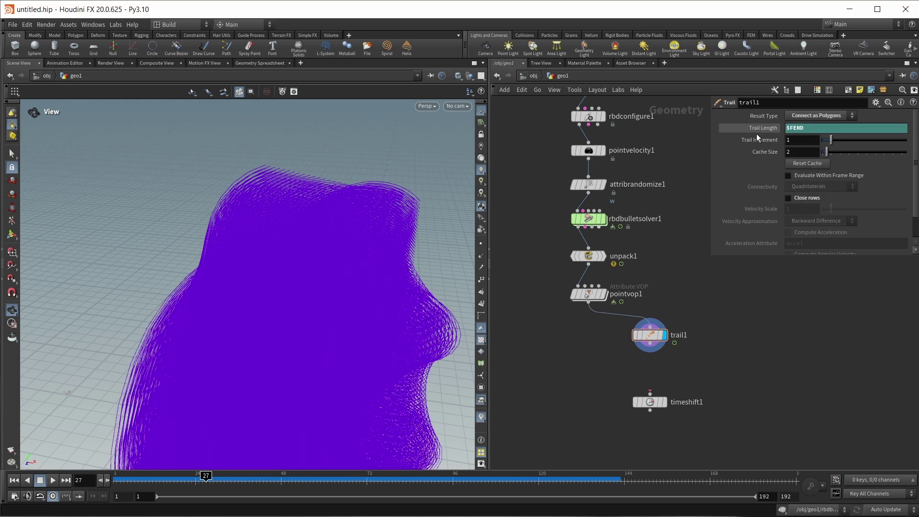
left_click(757, 130)
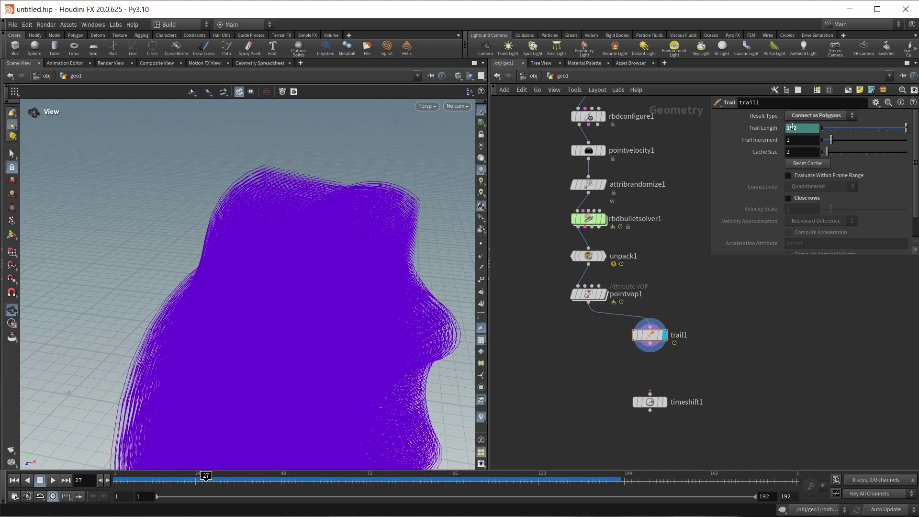
left_click(769, 128)
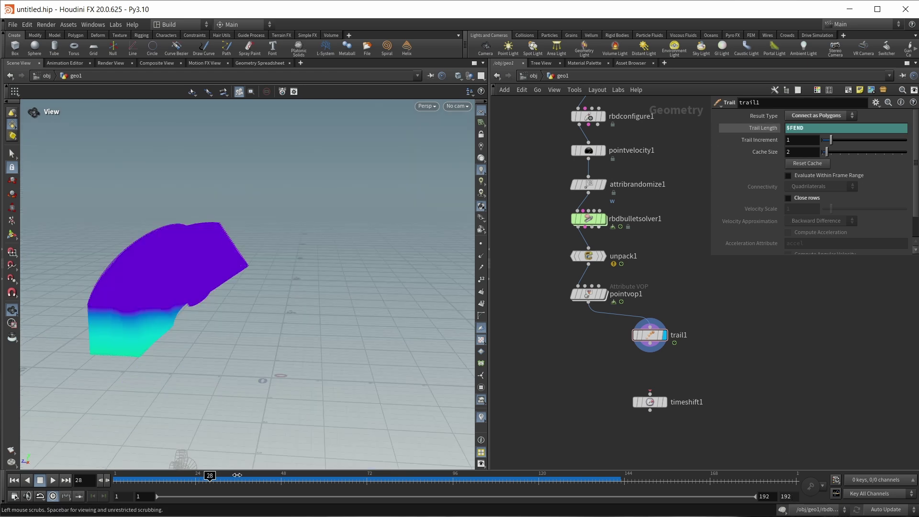
left_click_drag(211, 477, 299, 477)
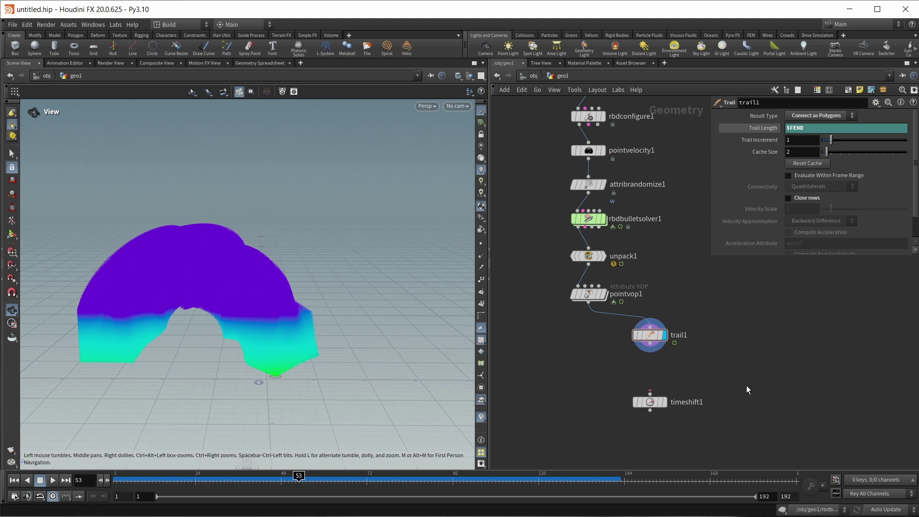
Connect timeshift1 below trail1, display its result, and set its Frame to $FEND
left_click_drag(653, 403, 651, 370)
mouse_move(667, 369)
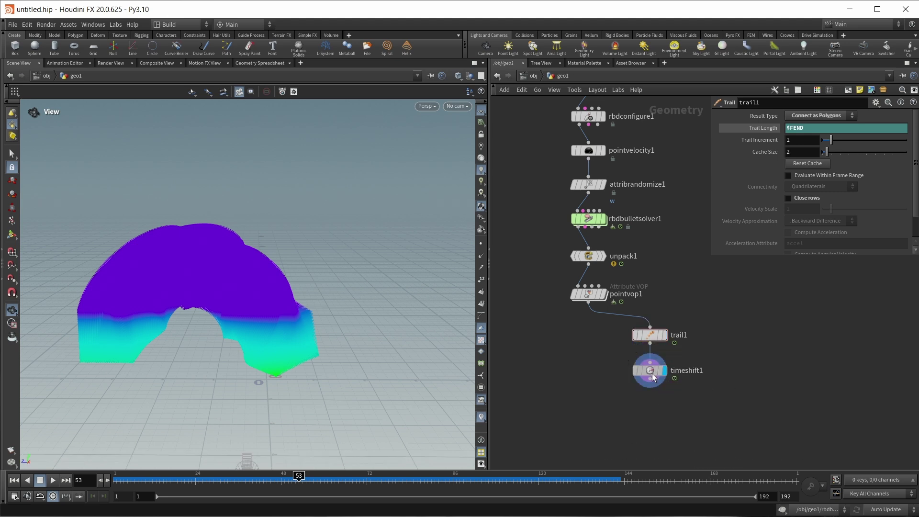
left_click(653, 376)
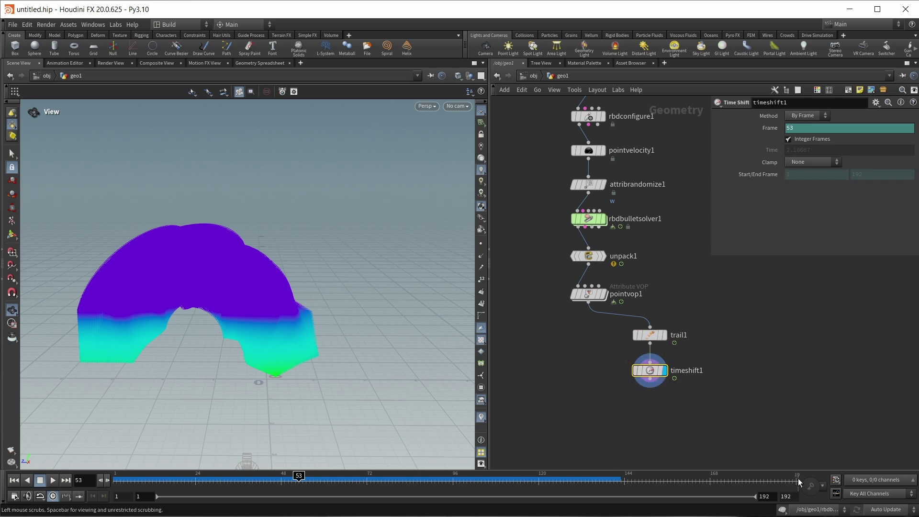
left_click(777, 128)
left_click(795, 128)
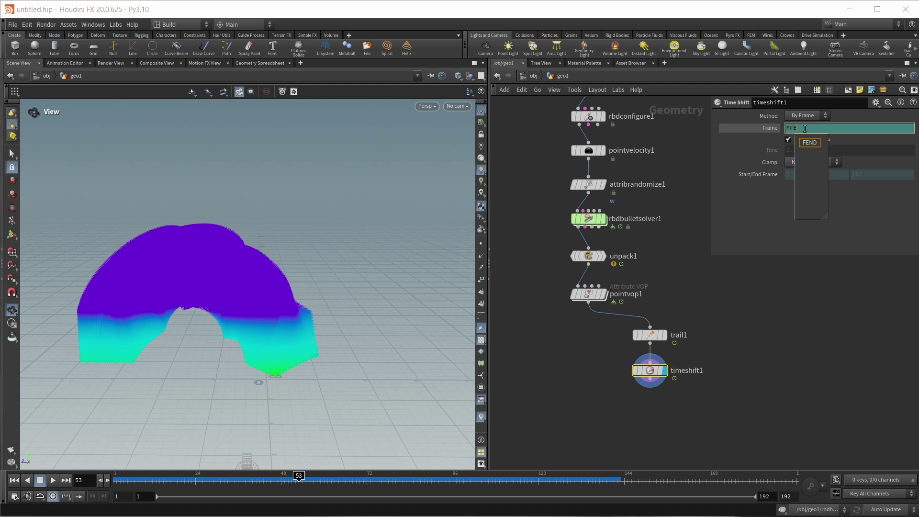
key("Return")
Turn off the attribute colour visualization of the trails in the viewport
left_click_drag(302, 352, 287, 339)
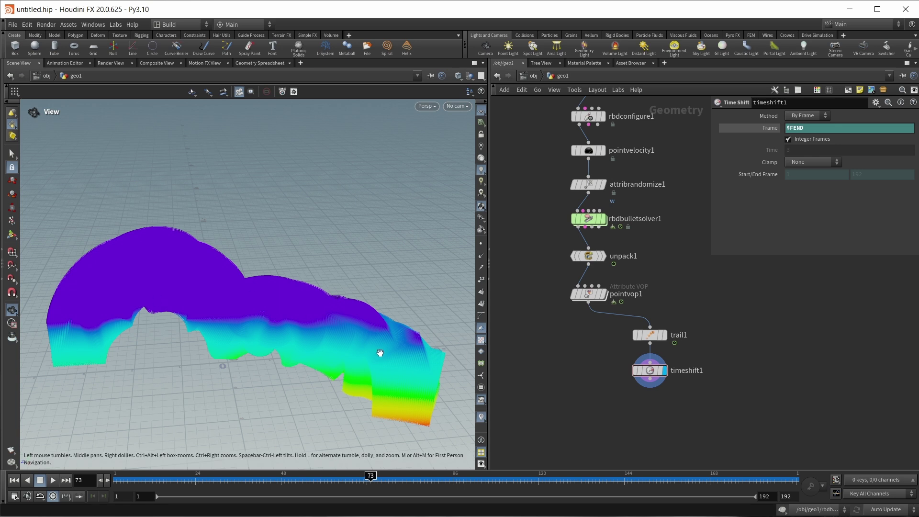
left_click_drag(376, 351, 363, 348)
middle_click_drag(513, 447, 513, 436)
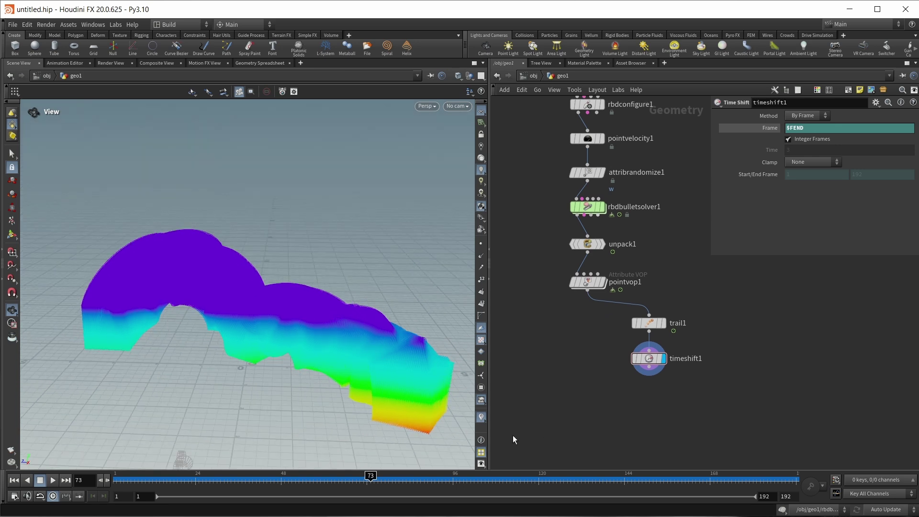
left_click(481, 417)
left_click_drag(328, 362, 333, 347)
middle_click_drag(664, 366, 667, 359)
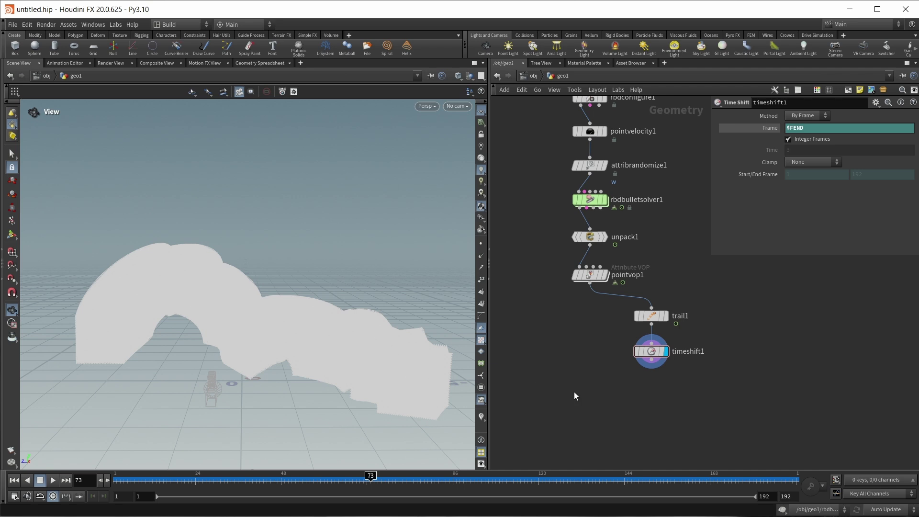
Add a second Point VOP, feed pointvop1 into its first input and timeshift1 into its second, and display it
middle_click_drag(574, 392, 592, 374)
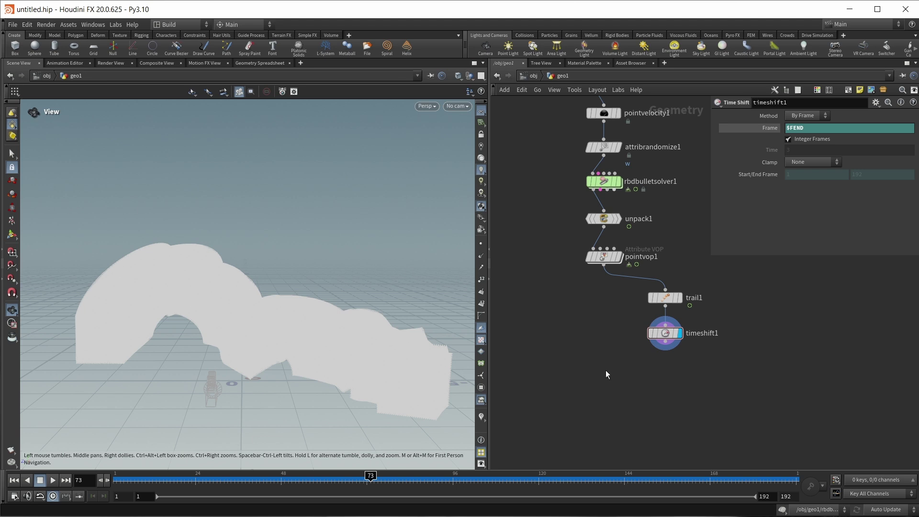
key("Tab")
type("pointvop")
key("Return")
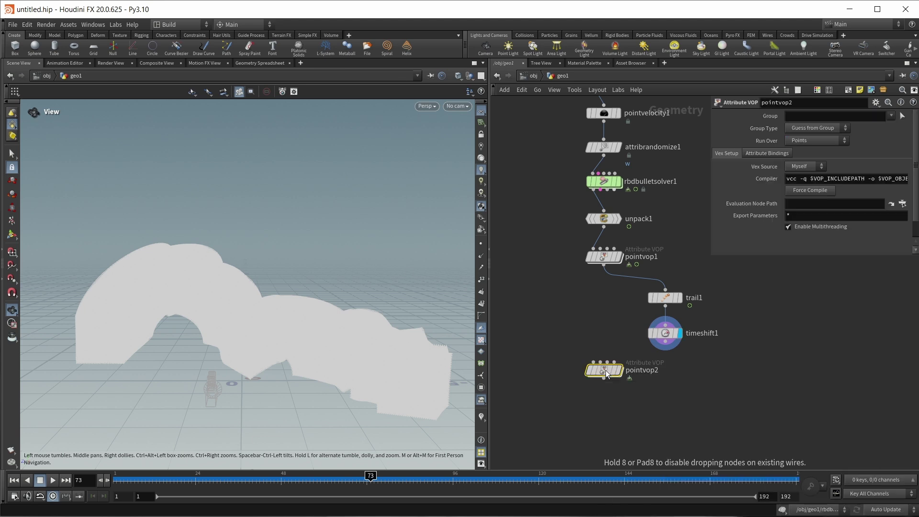
left_click(604, 391)
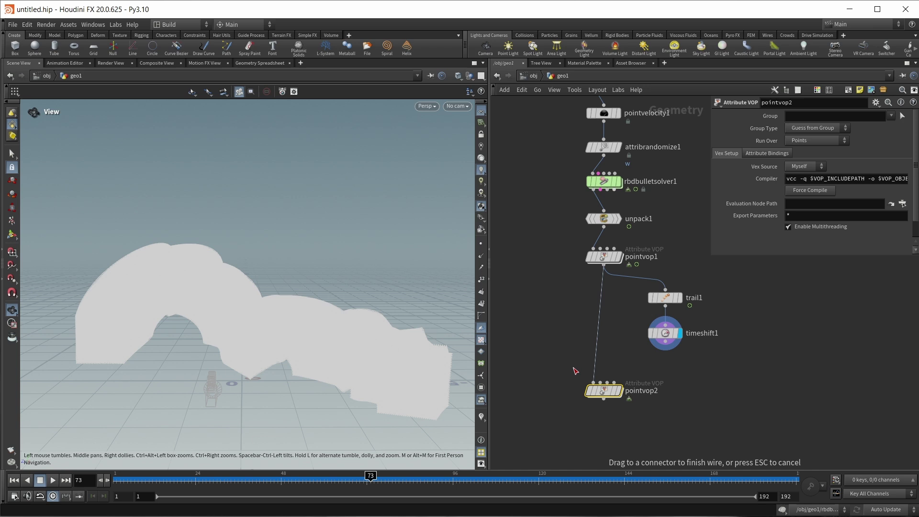
left_click(619, 257)
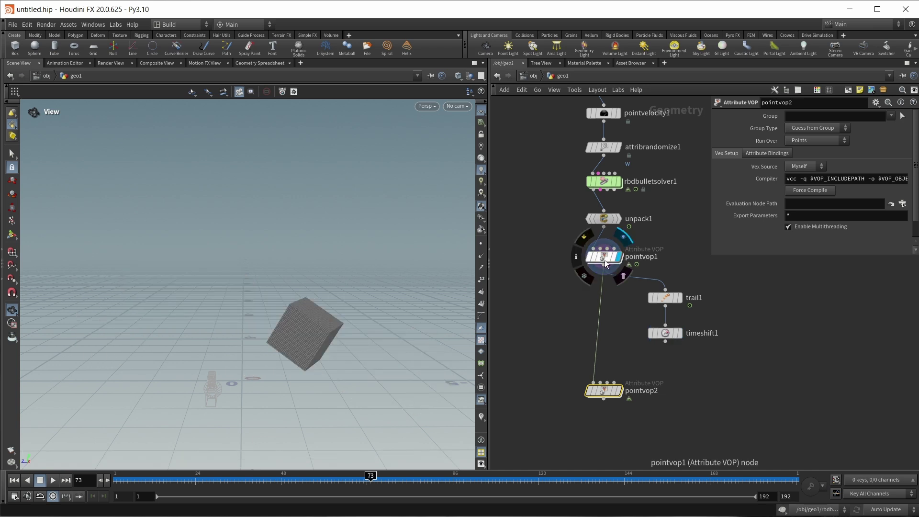
left_click_drag(665, 342, 600, 379)
left_click(620, 383)
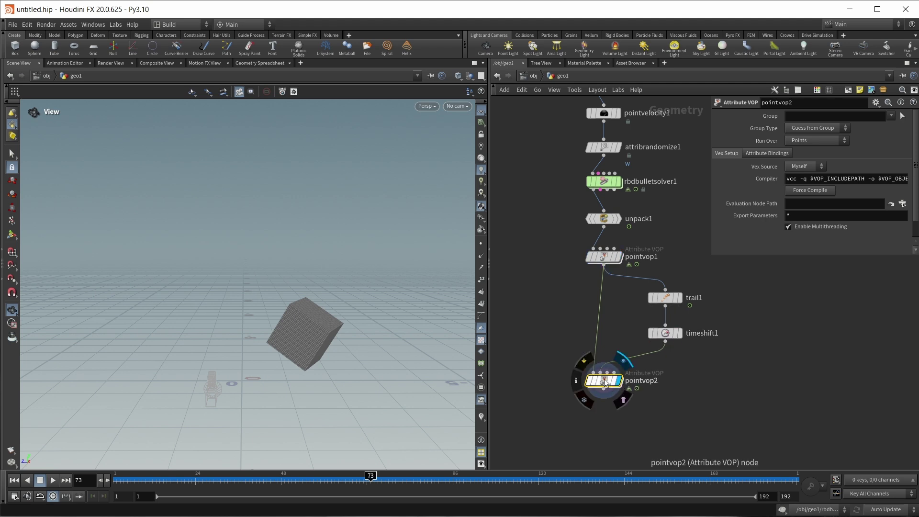
Add a Primitive Attribute node inside pointvop2 and place it between the global and output nodes
double_click(616, 382)
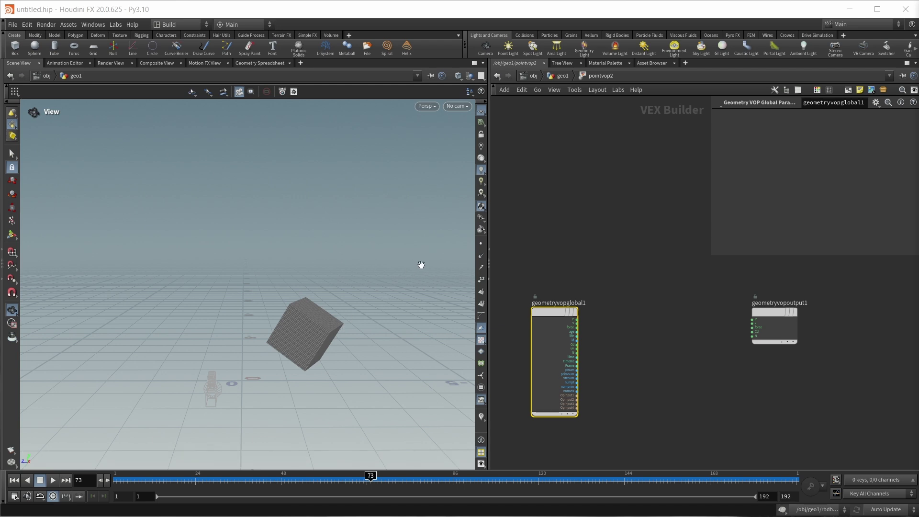
scroll(661, 402, "up", 2)
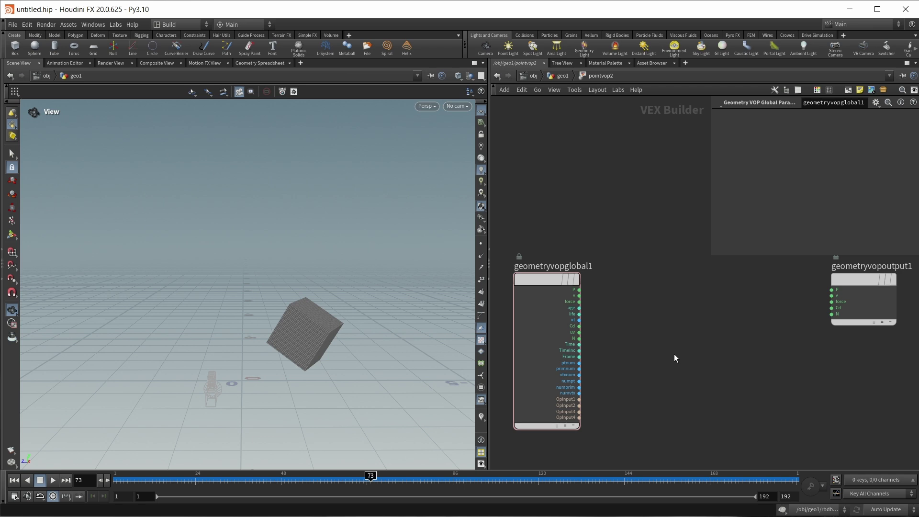
key("Tab")
type("pri")
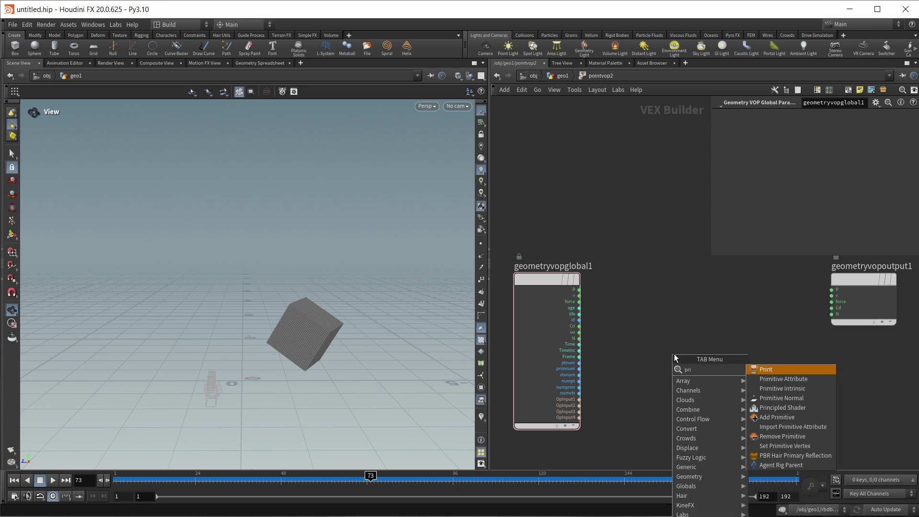
type("m")
key("Return")
key("Return")
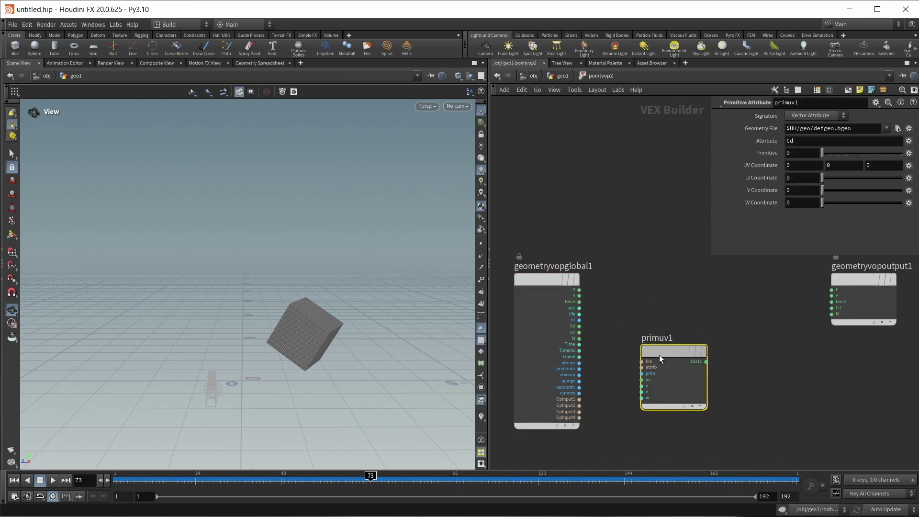
left_click_drag(661, 355, 687, 356)
middle_click_drag(688, 356, 733, 357)
scroll(733, 357, "up", 1)
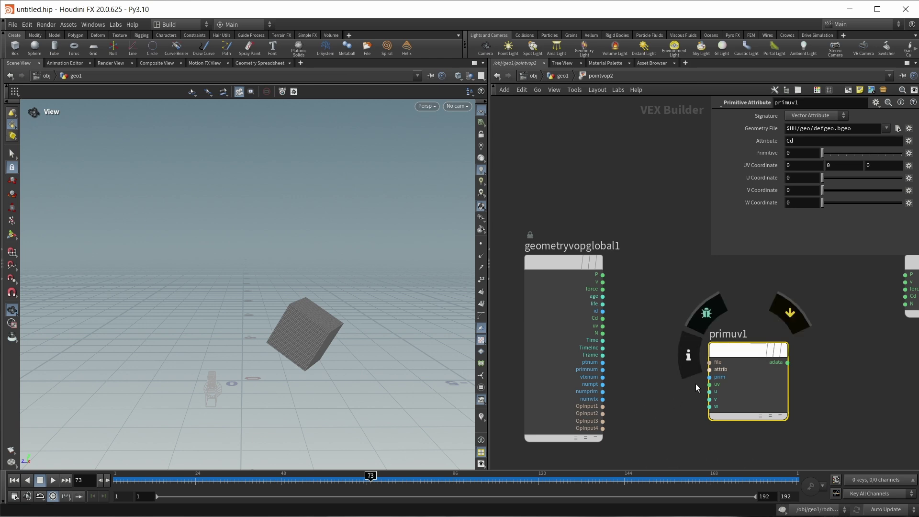
Connect OpInput2 to the Primitive Attribute node's file input and set its Attribute to P
left_click_drag(603, 413, 737, 364)
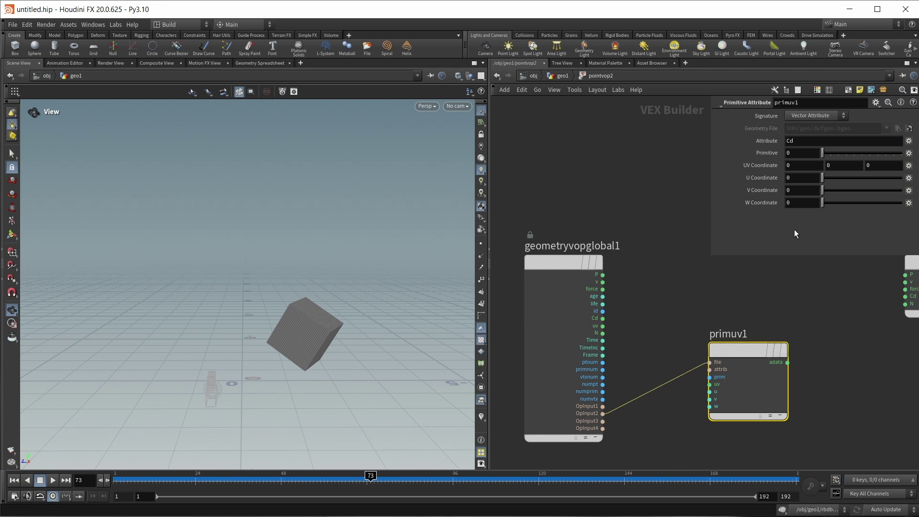
left_click_drag(793, 144, 744, 146)
type("P")
key("Return")
Return to geo1, check pointvop1's point and primitive counts, and display timeshift1's trails for comparison
left_click(561, 77)
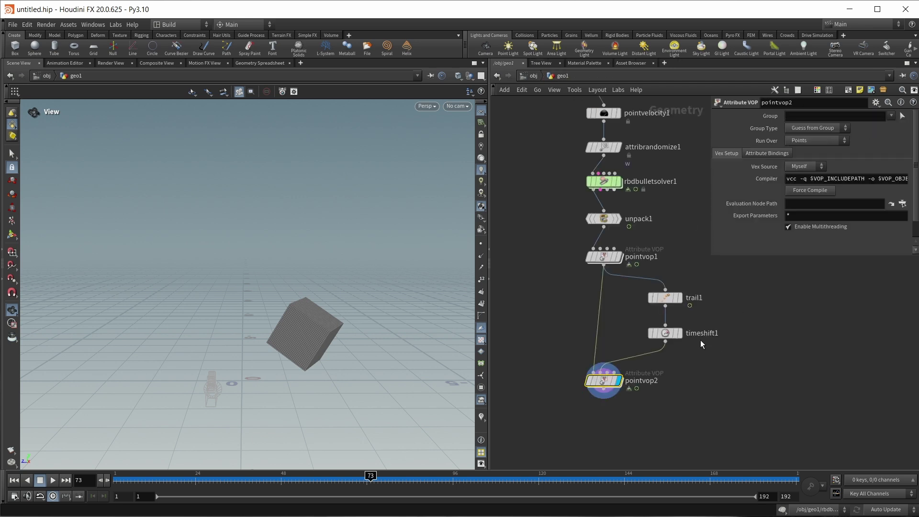
left_click(640, 334)
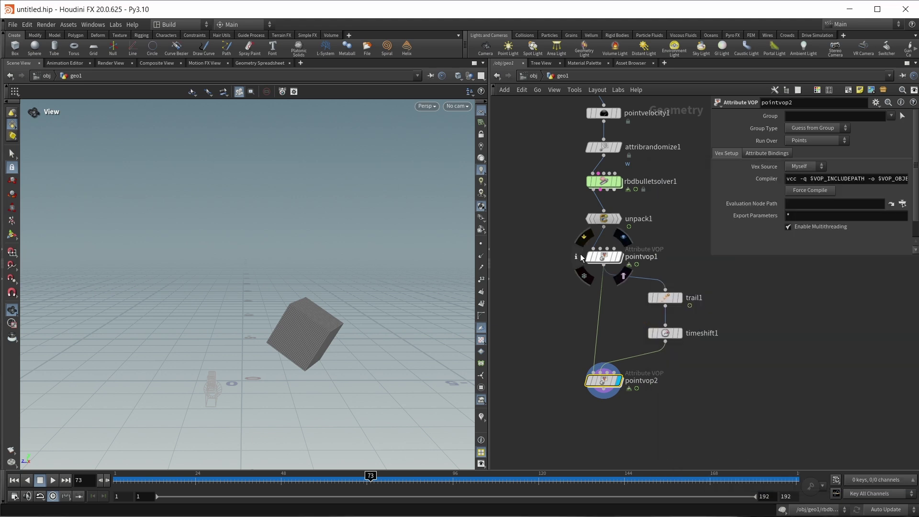
left_click(576, 257)
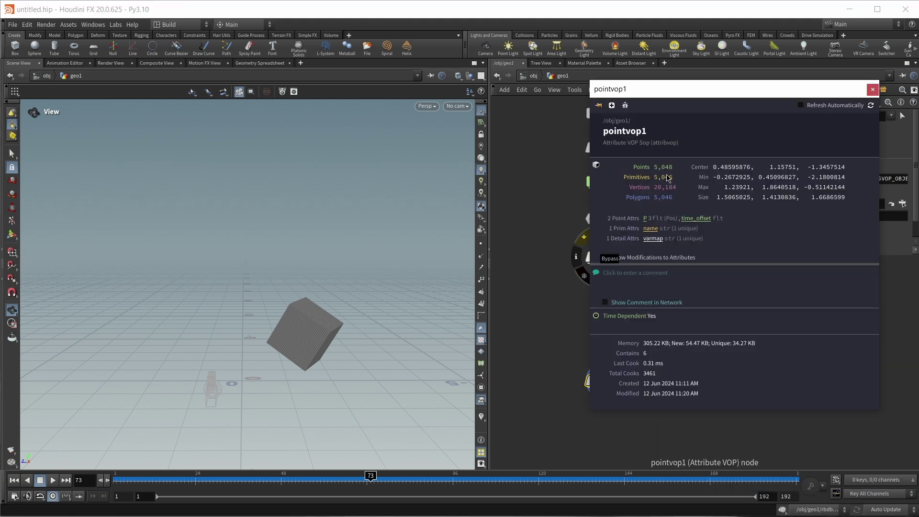
left_click(872, 89)
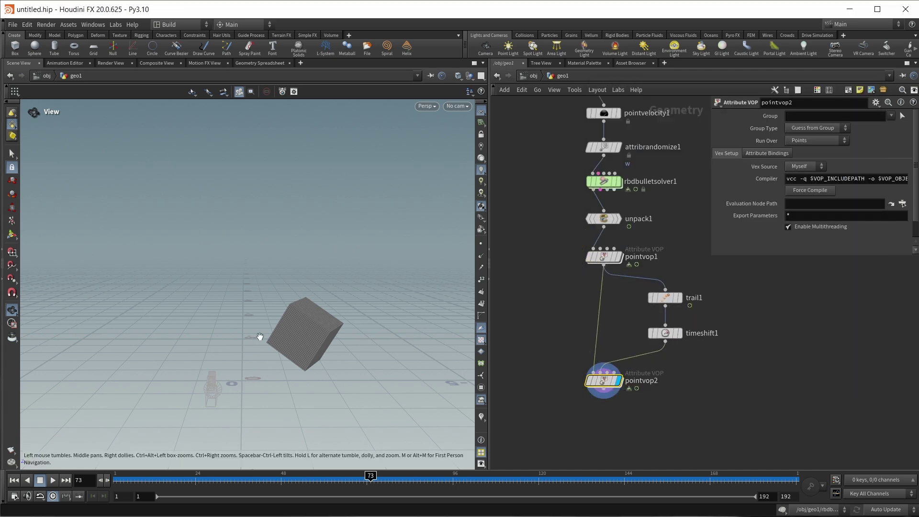
left_click(680, 333)
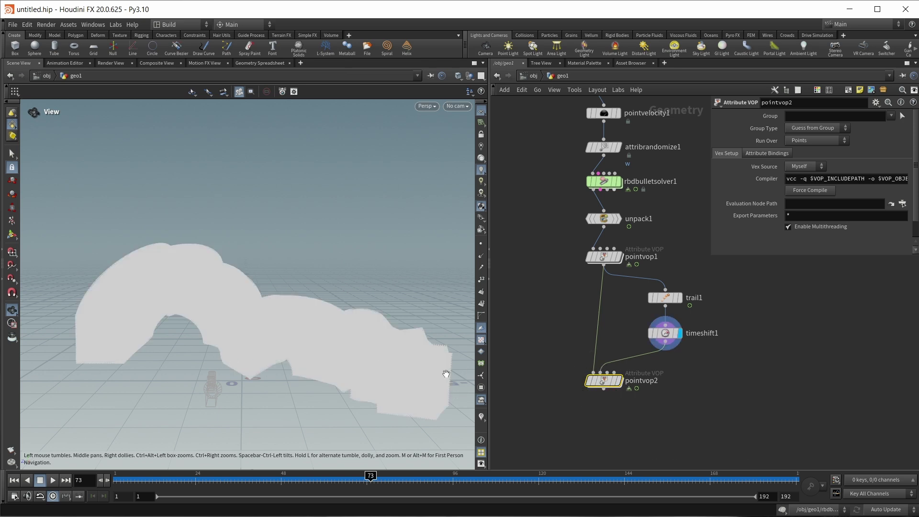
Display and reopen pointvop2, and connect ptnum to the Primitive Attribute node's prim input
double_click(602, 381)
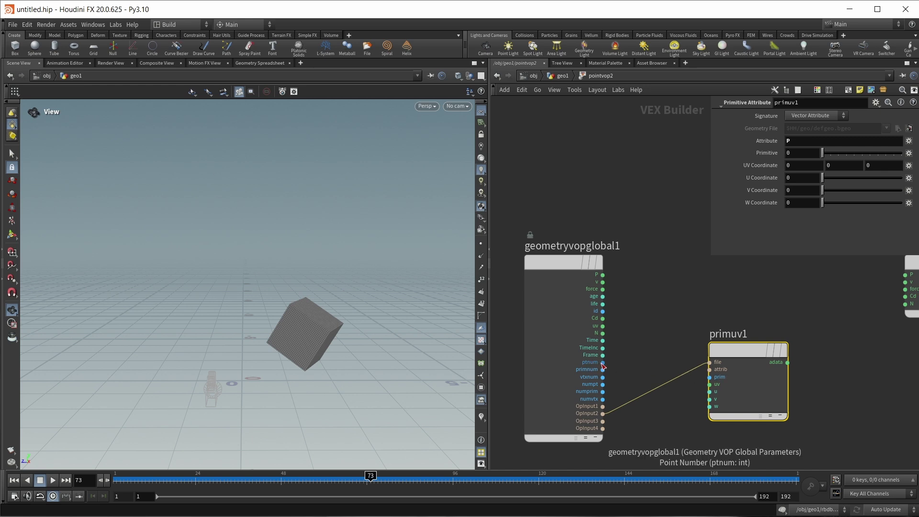
left_click_drag(602, 362, 710, 378)
middle_click_drag(722, 378, 718, 322)
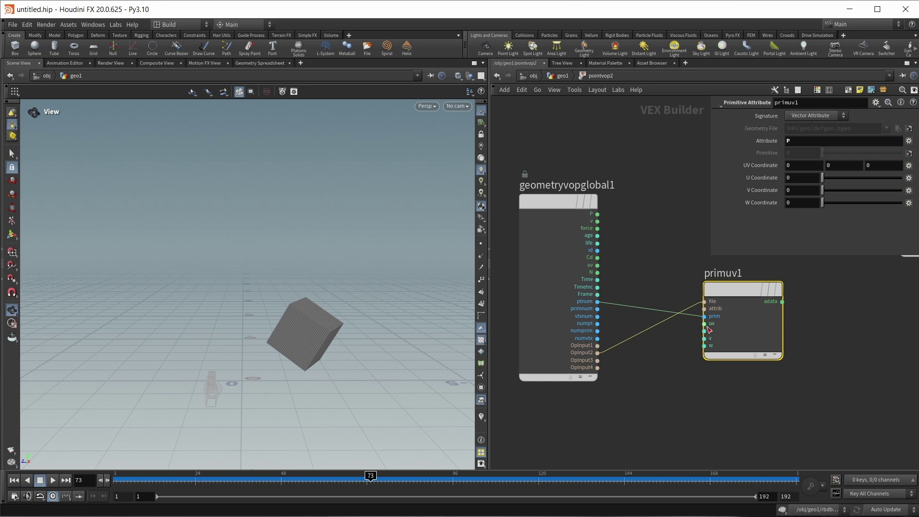
Return to geo1 to review the displayed timeshift1 trails, and re-enter pointvop2
left_click(563, 75)
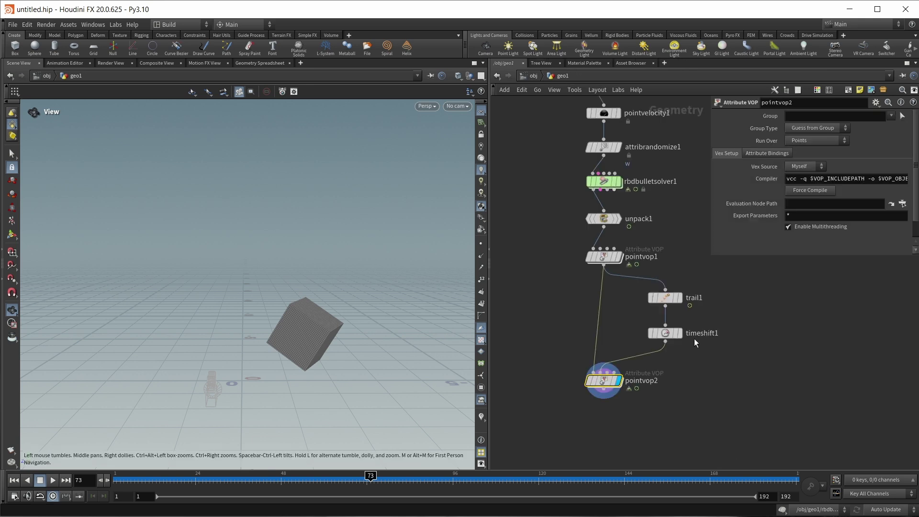
left_click(680, 334)
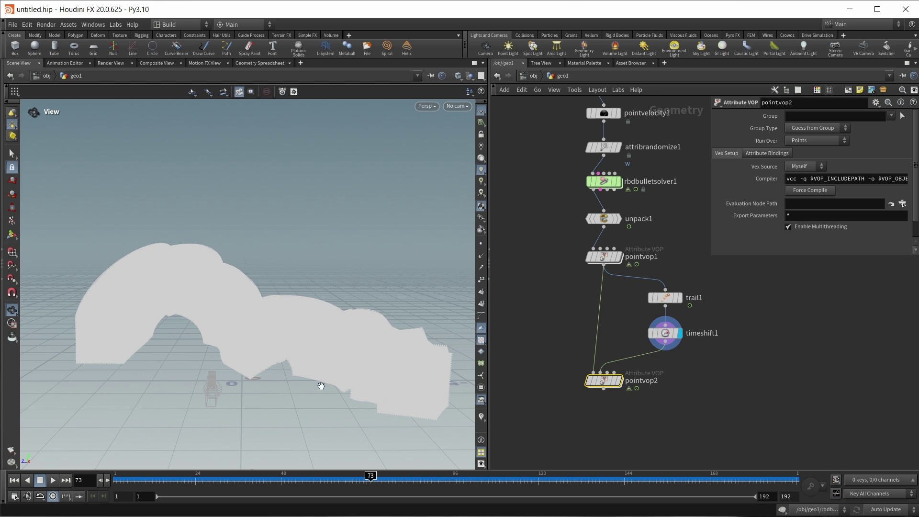
key("i")
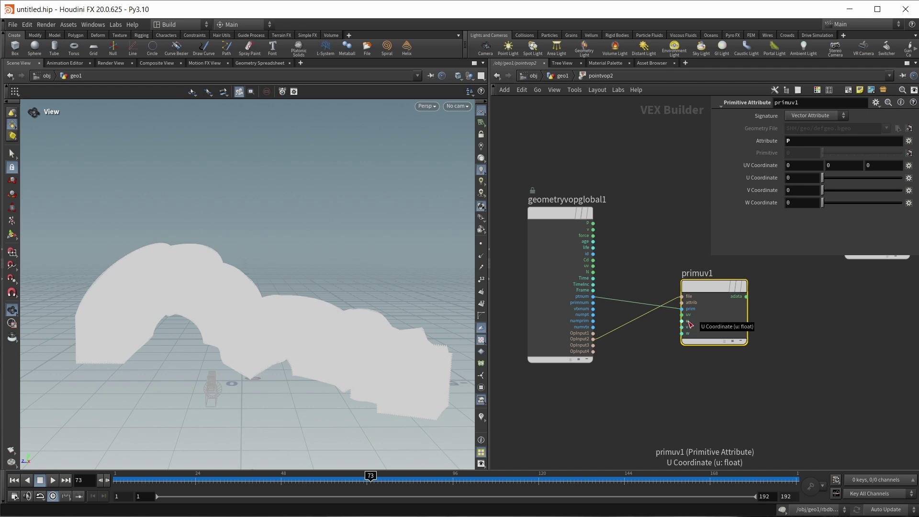
Add a float Parameter node below the global parameters node and name it Anim
scroll(619, 394, "down", 1)
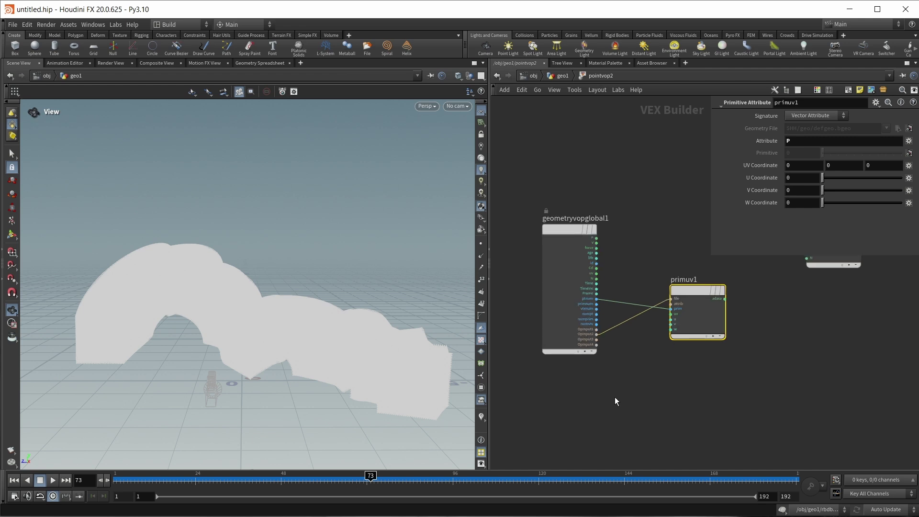
left_click(589, 398)
key("Tab")
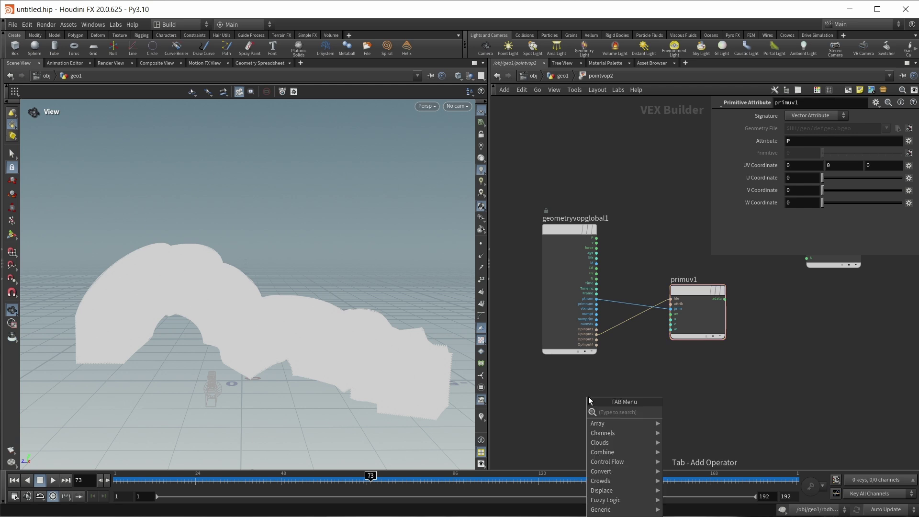
type("par")
key("Return")
left_click(588, 397)
left_click(756, 117)
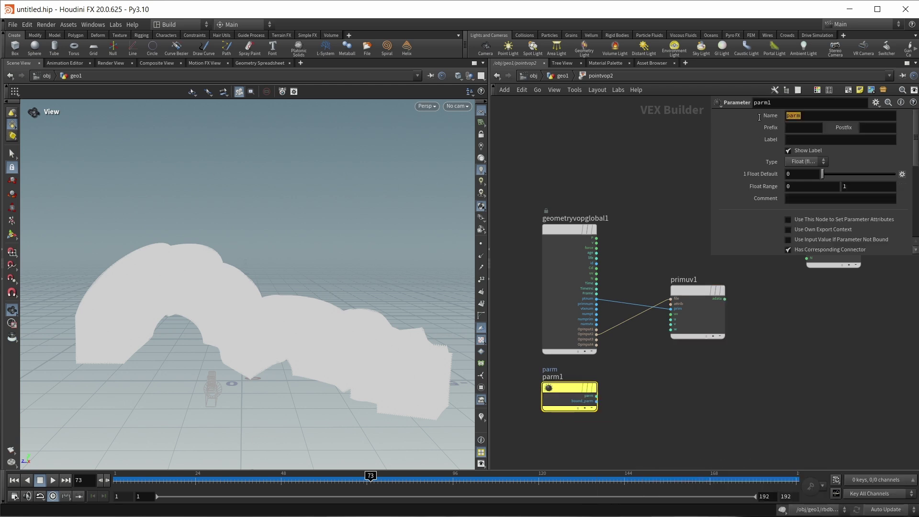
type("Anim")
key("Return")
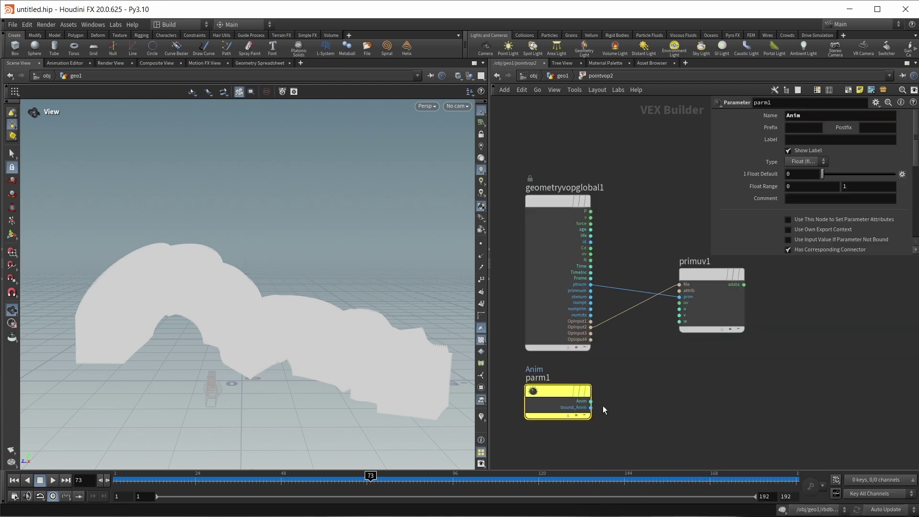
Connect the Anim parameter's output to the Primitive Attribute node's u input
left_click_drag(593, 402, 680, 309)
middle_click_drag(705, 357, 619, 415)
scroll(610, 333, "up", 5)
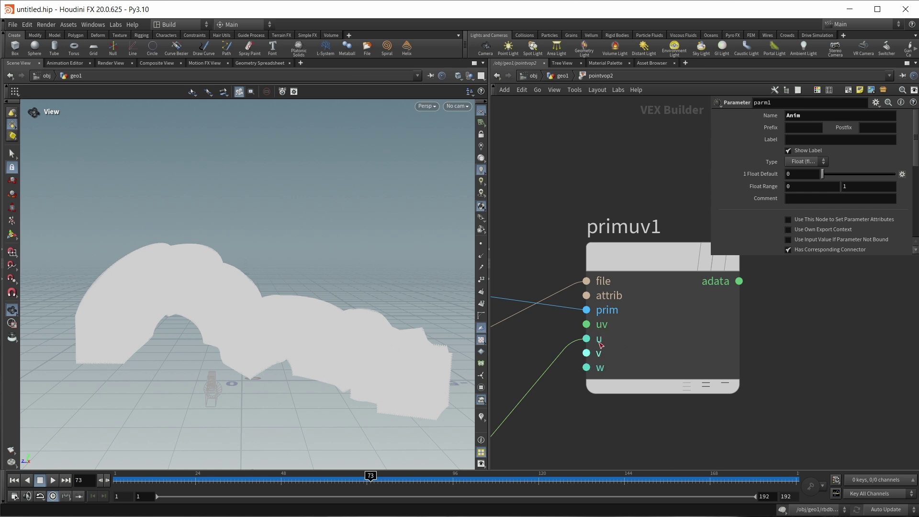
scroll(618, 359, "down", 2)
scroll(625, 358, "down", 3)
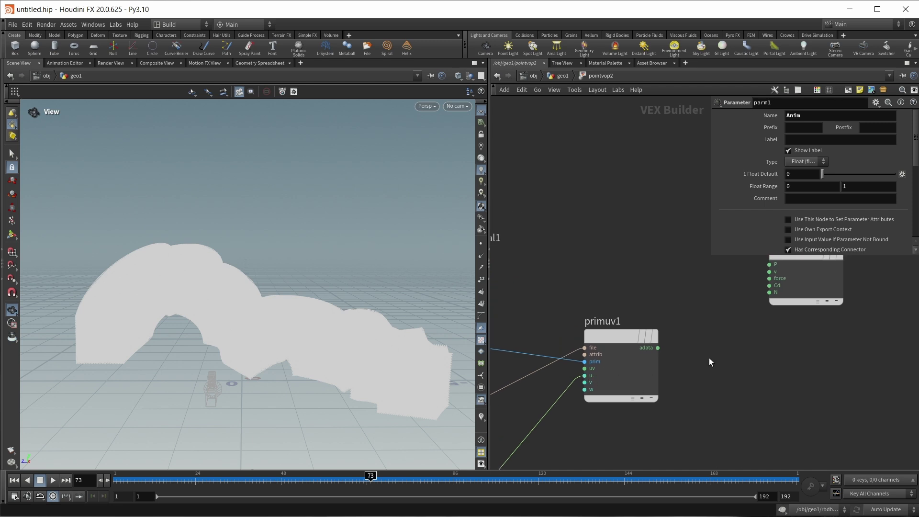
Connect primuv1's adata output to the P input of the geometry output node
middle_click_drag(694, 356, 678, 373)
mouse_move(610, 358)
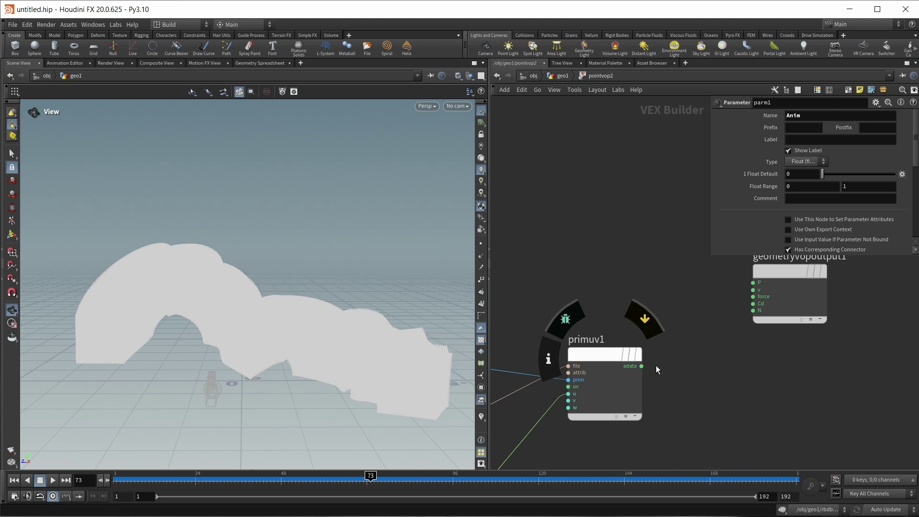
left_click_drag(641, 366, 745, 285)
Return to geo1 and test the motion by raising pointvop2's Anim value to 0.259
key("u")
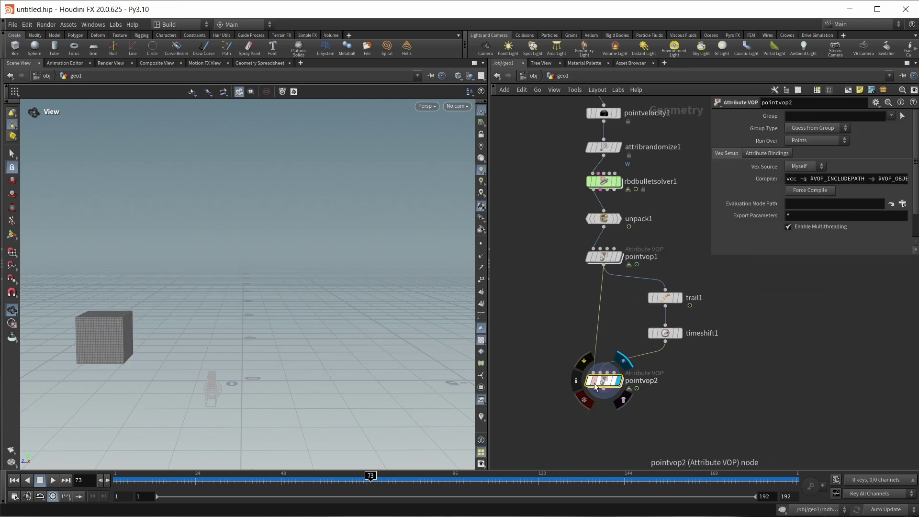
left_click_drag(765, 259, 765, 341)
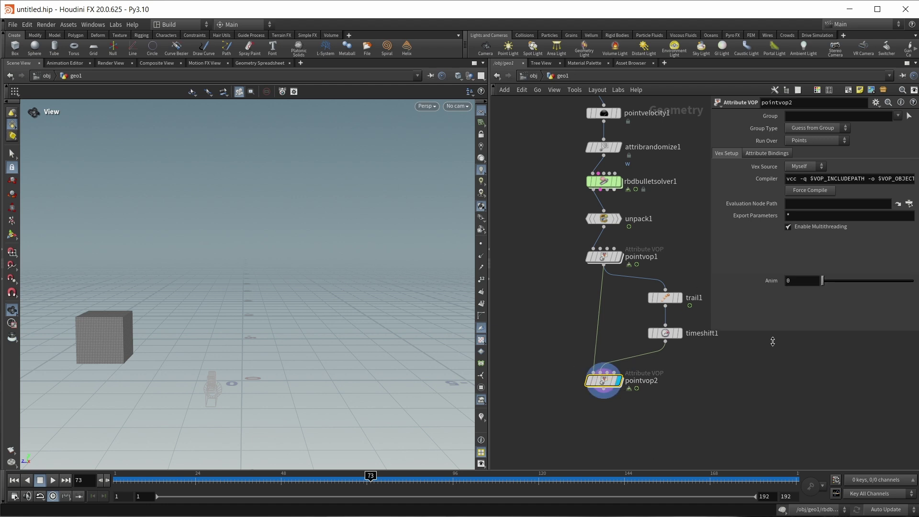
left_click_drag(826, 281, 845, 283)
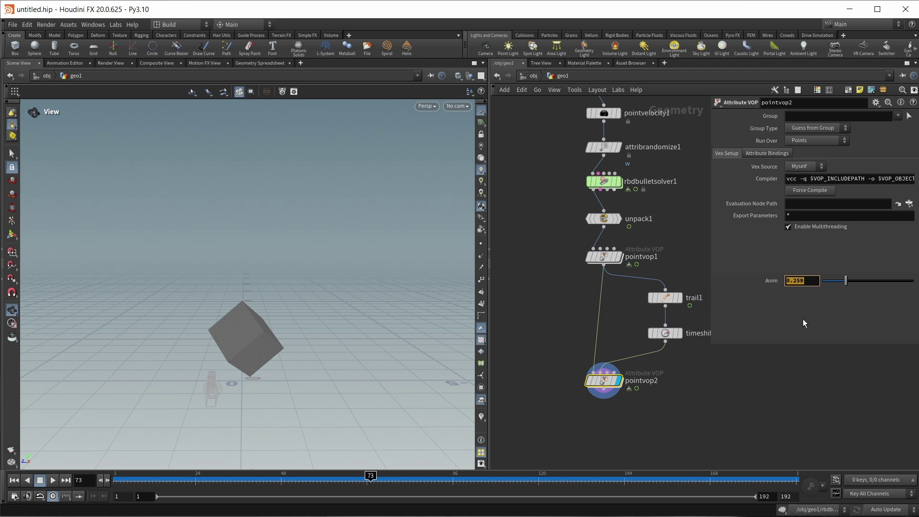
Set pointvop2's Anim parameter to $F/$FEND, play the animation, and return to frame 1
type("$F")
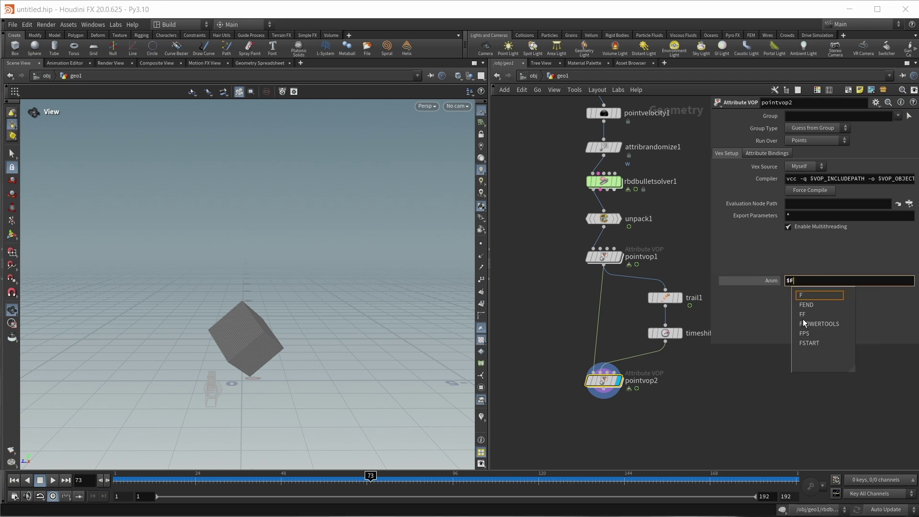
type("/")
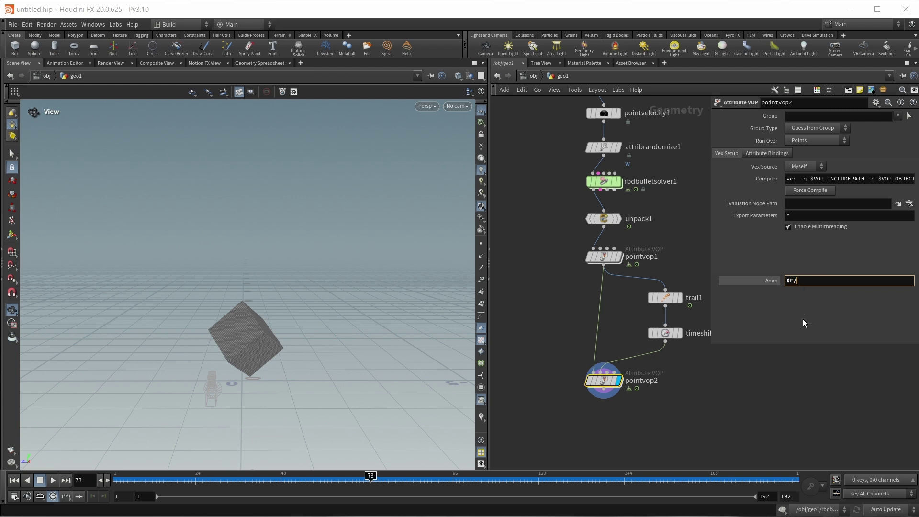
type("$FEND")
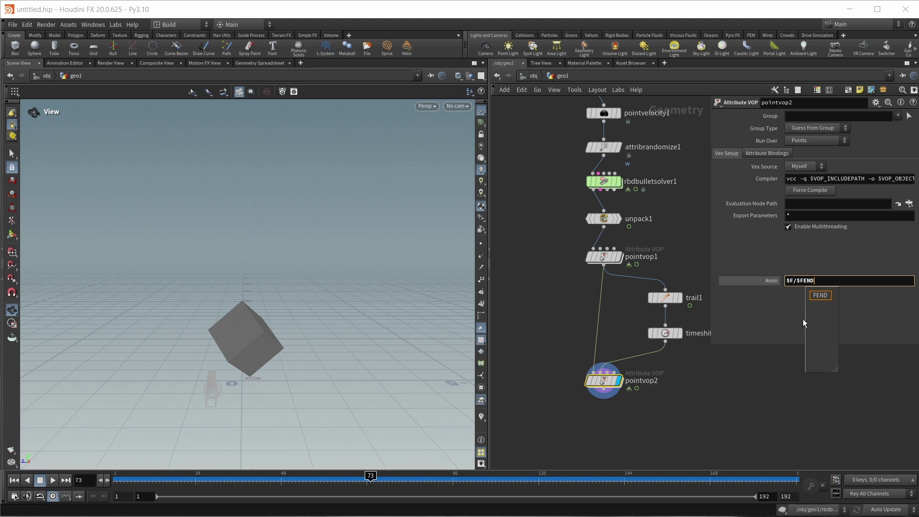
key("Up")
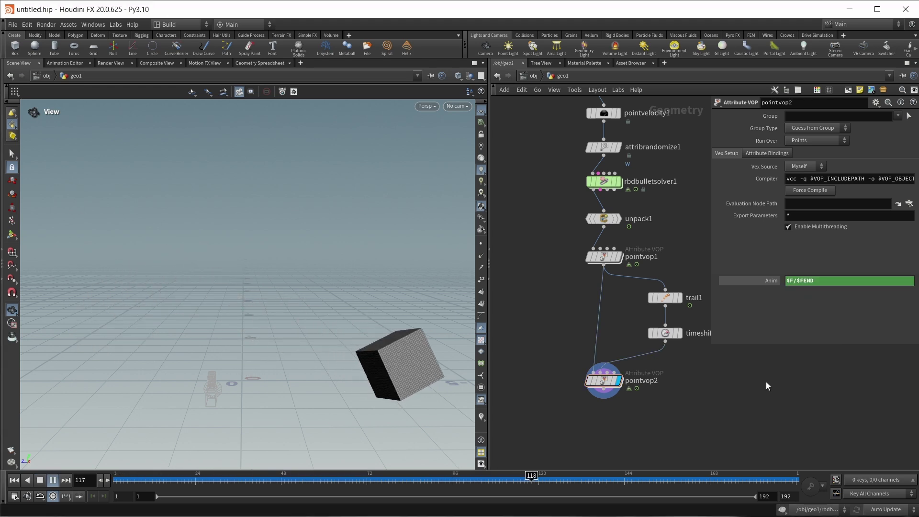
key("ctrl+Up")
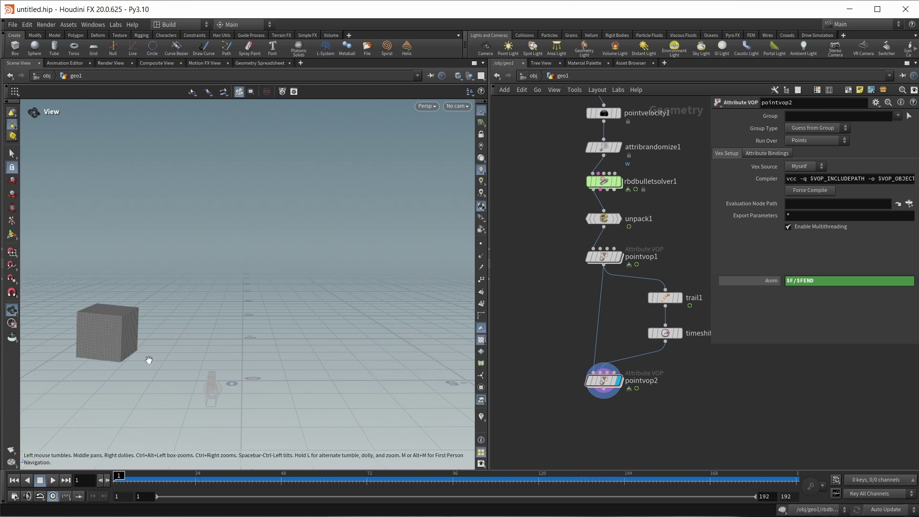
Compare pointvop1 with pointvop2 at frame 1, set Anim to ($F-1)/($FEND-1), and scrub to frame 21
left_click(619, 256)
left_click(619, 380)
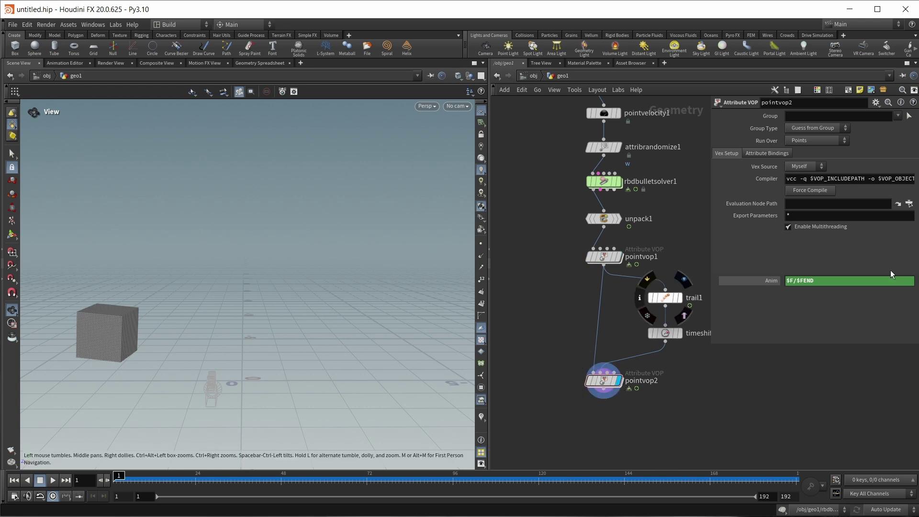
left_click(786, 283)
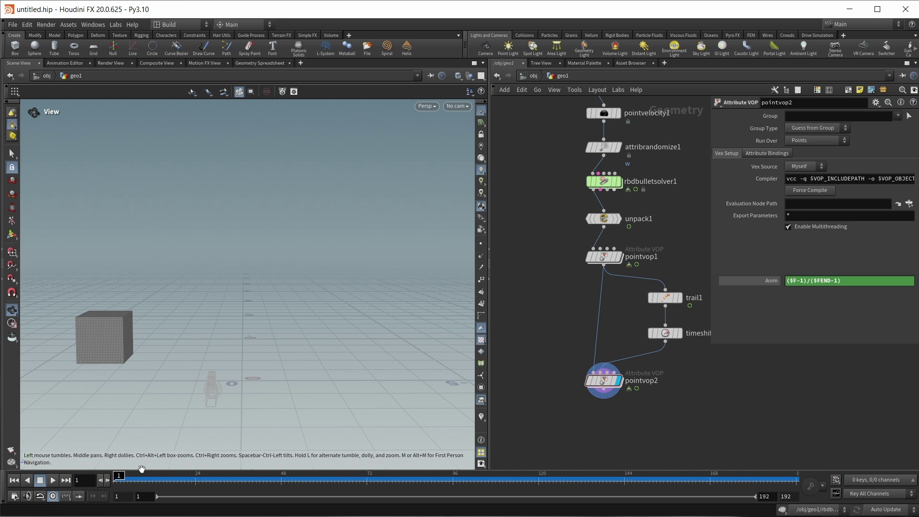
left_click_drag(136, 476, 185, 476)
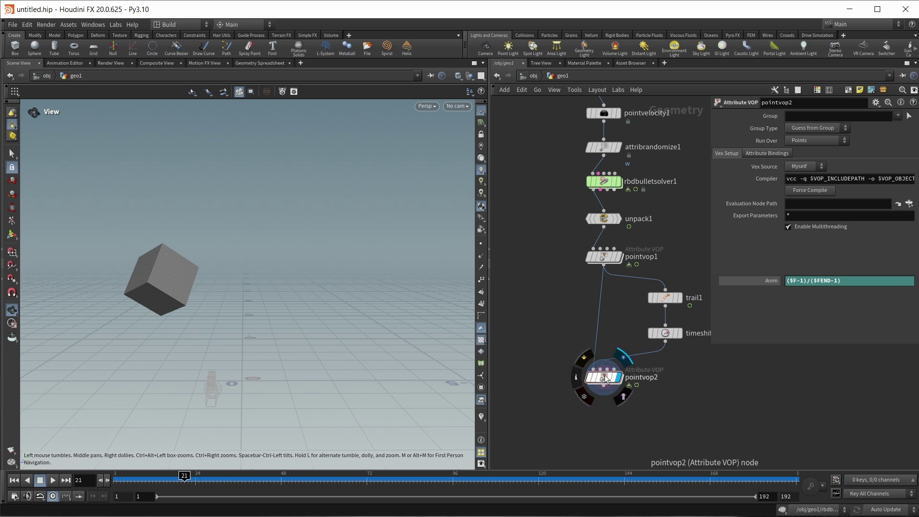
Reopen pointvop2 and add a float Bind node named time_offset below the Anim parameter
double_click(604, 377)
scroll(624, 382, "up", 2)
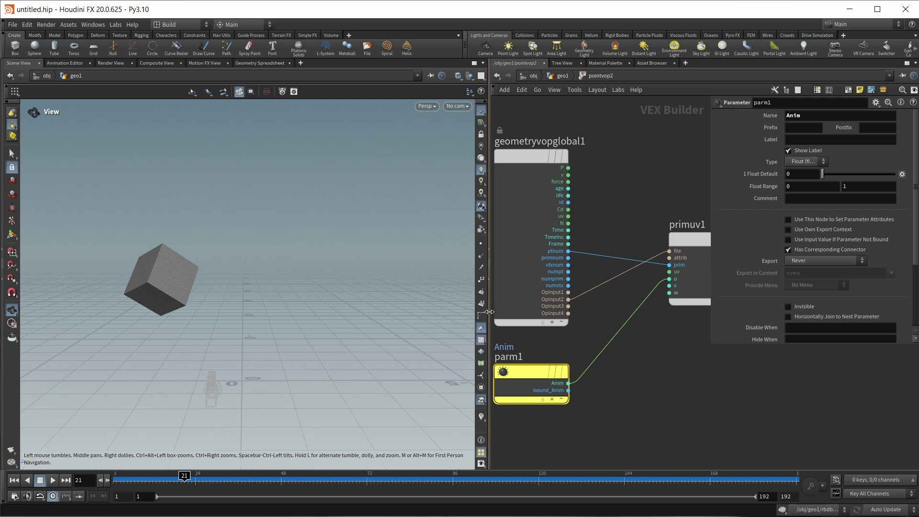
left_click_drag(489, 309, 453, 308)
middle_click_drag(613, 371, 616, 293)
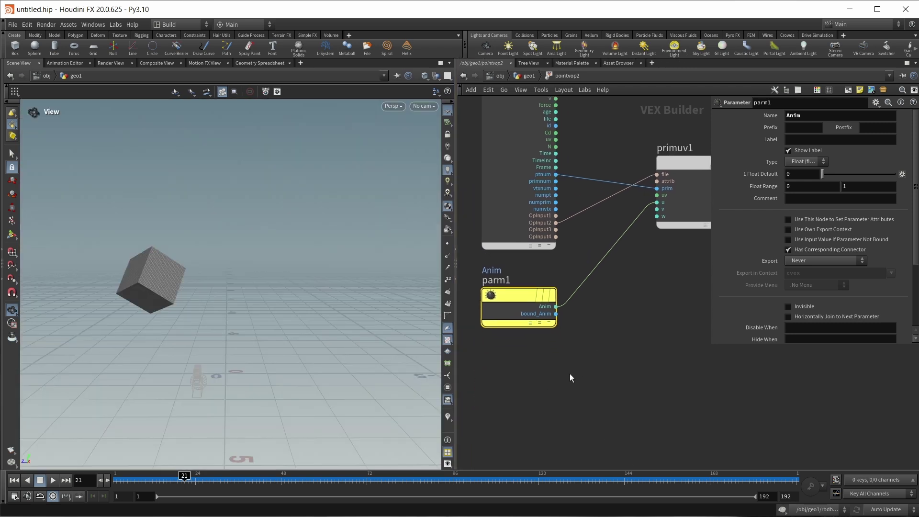
key("Tab")
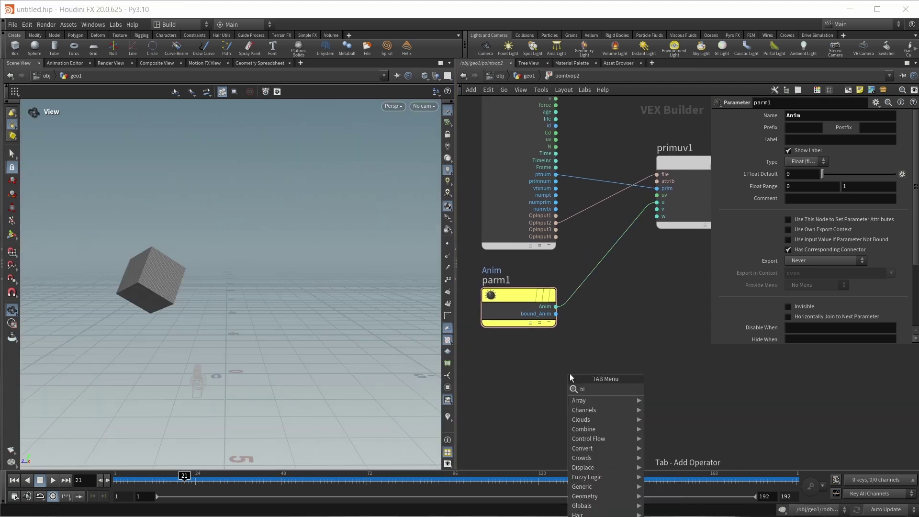
type("bi")
key("Return")
left_click(571, 378)
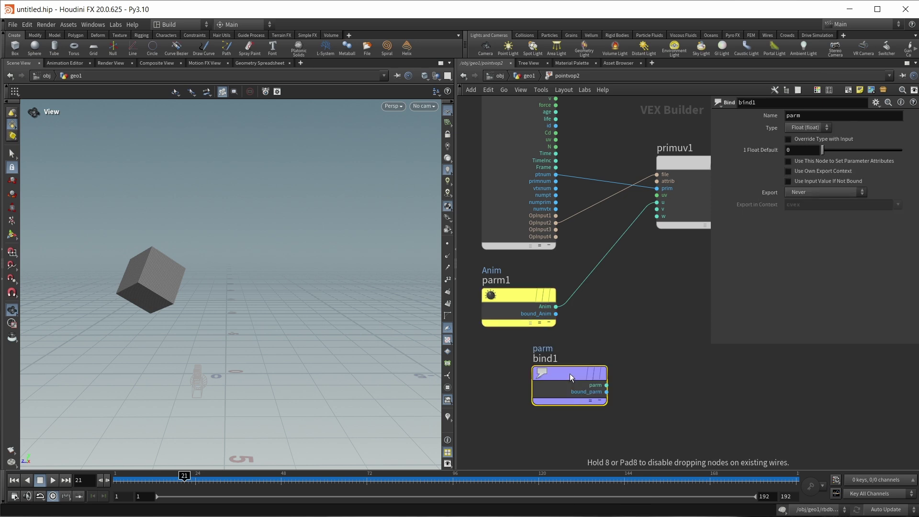
left_click_drag(569, 377, 520, 372)
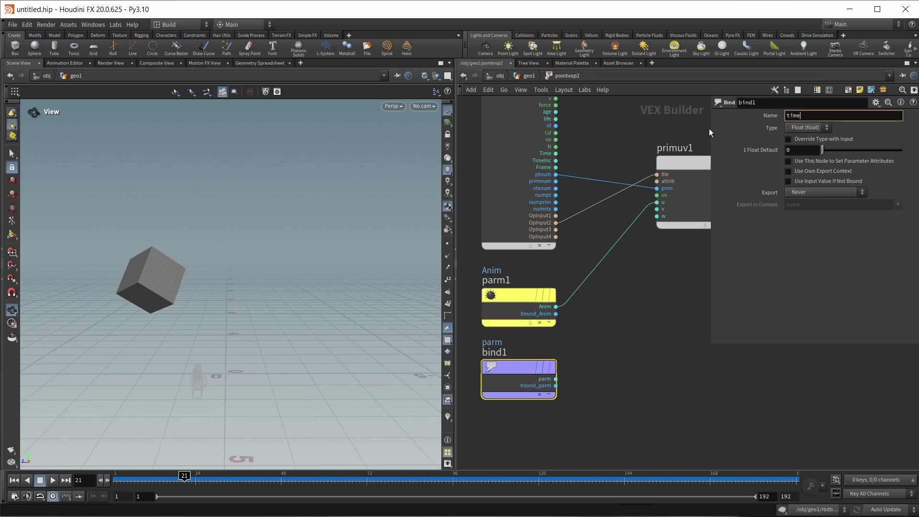
type("_offset")
key("Return")
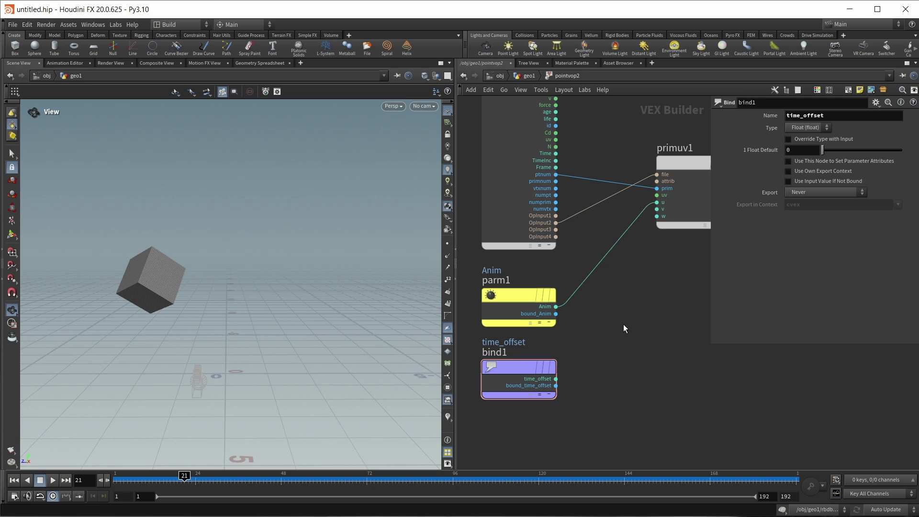
Add Anim and time_offset together with an Add node feeding primuv1's u input, and play the result
mouse_move(615, 314)
middle_mouse_down()
mouse_move(591, 299)
mouse_move(611, 310)
middle_mouse_up()
key("Tab")
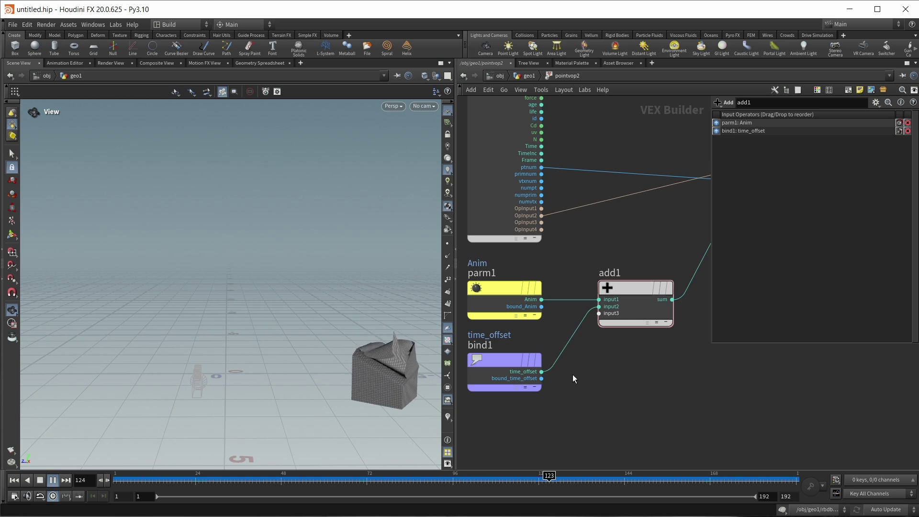
key("Up")
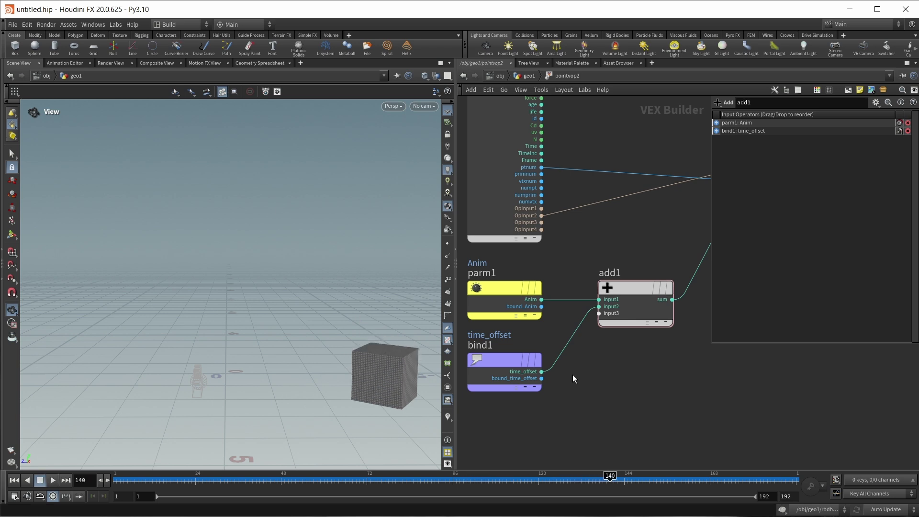
Insert a Multiply node between the time_offset Bind node and add1's second input
scroll(595, 355, "down", 3)
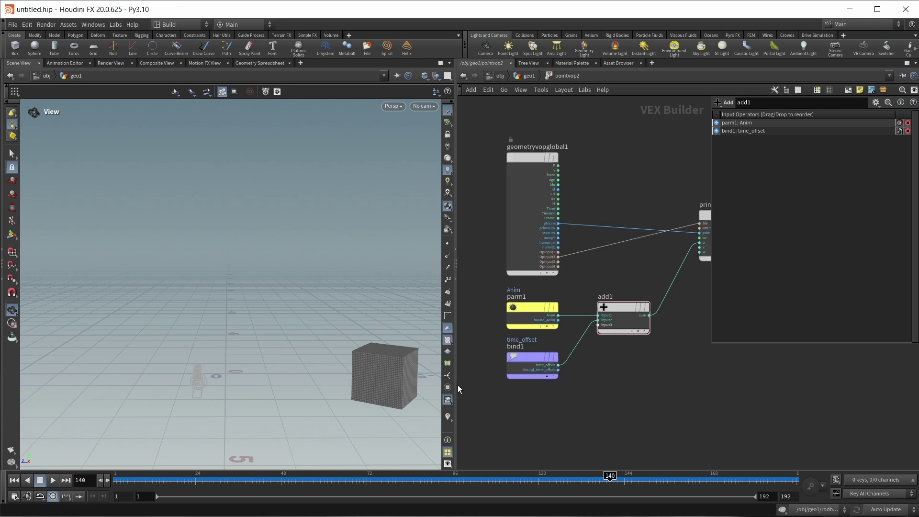
left_click_drag(457, 385, 357, 386)
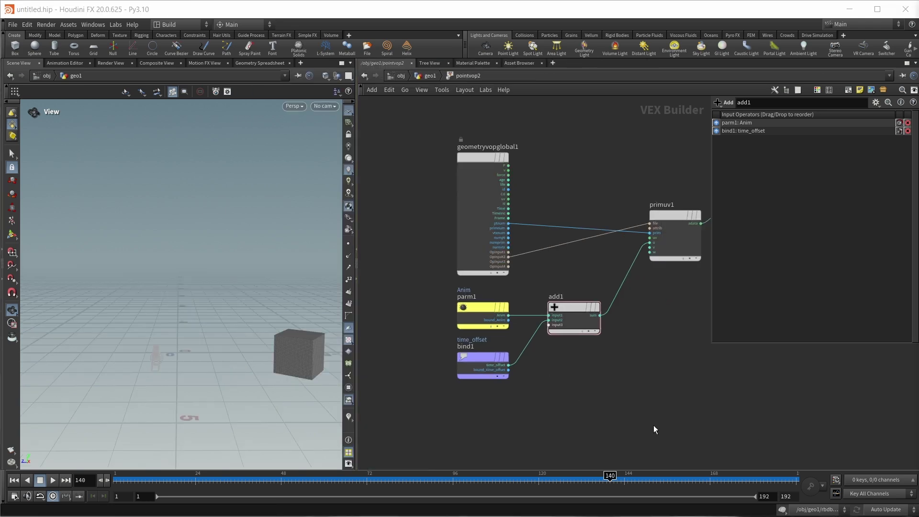
scroll(575, 396, "up", 2)
scroll(576, 314, "down", 2)
left_click_drag(577, 295, 619, 294)
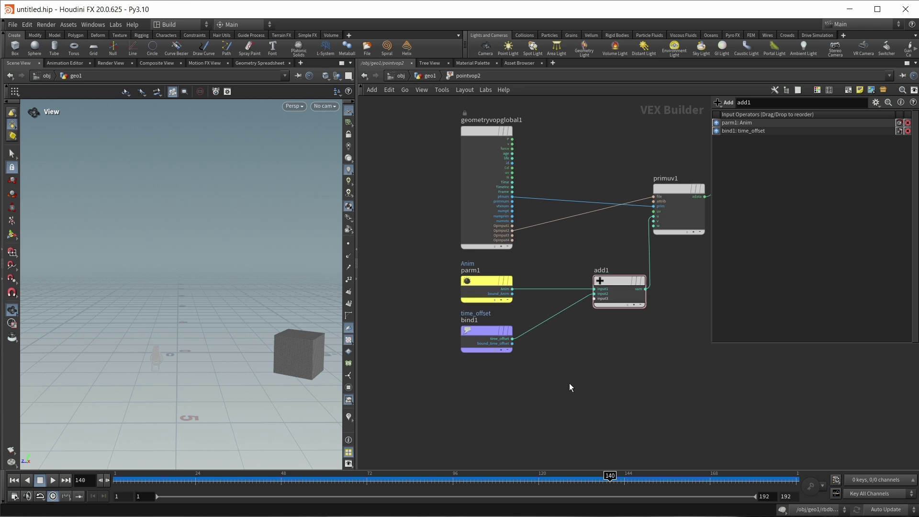
key("Tab")
type("mult")
key("Return")
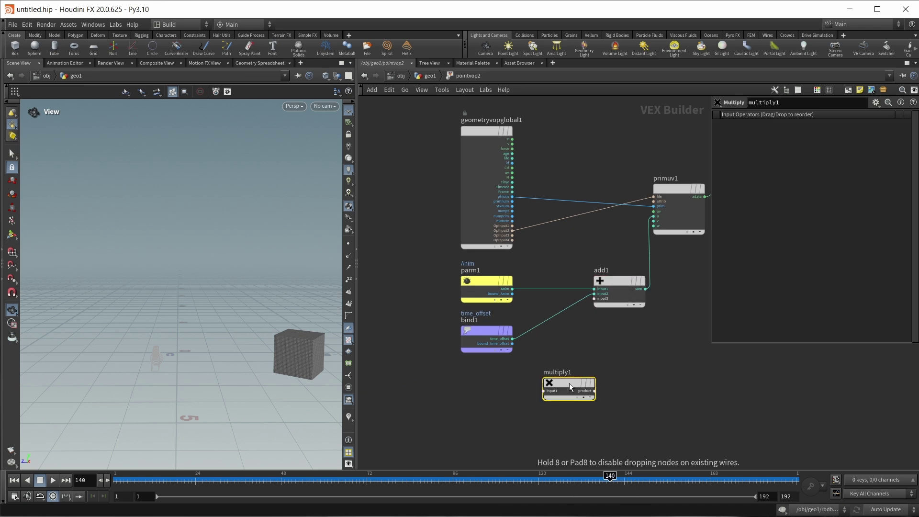
left_click_drag(570, 383, 546, 329)
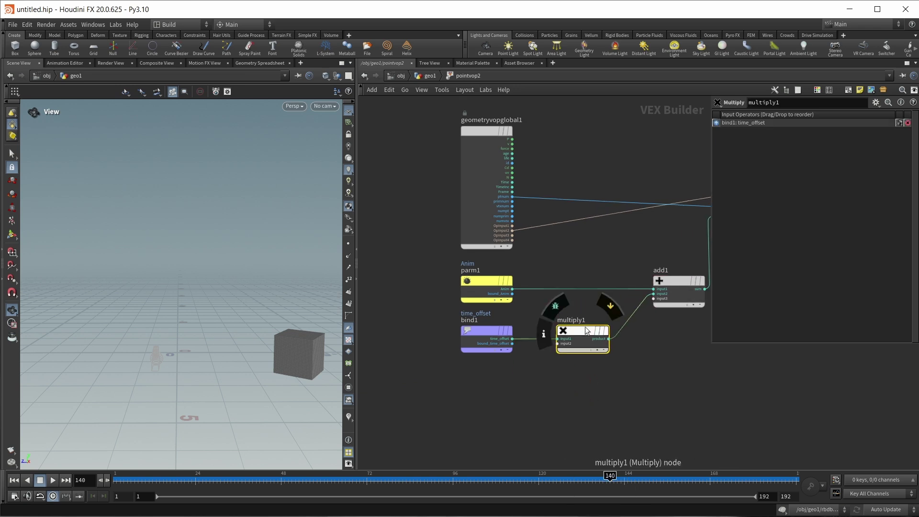
Tidy the VOP network by moving add1, primuv1, multiply1 and the geometry output node closer together
left_click_drag(711, 309, 779, 314)
middle_click_drag(709, 374, 661, 394)
left_click_drag(684, 379, 618, 245)
left_click_drag(610, 289, 565, 289)
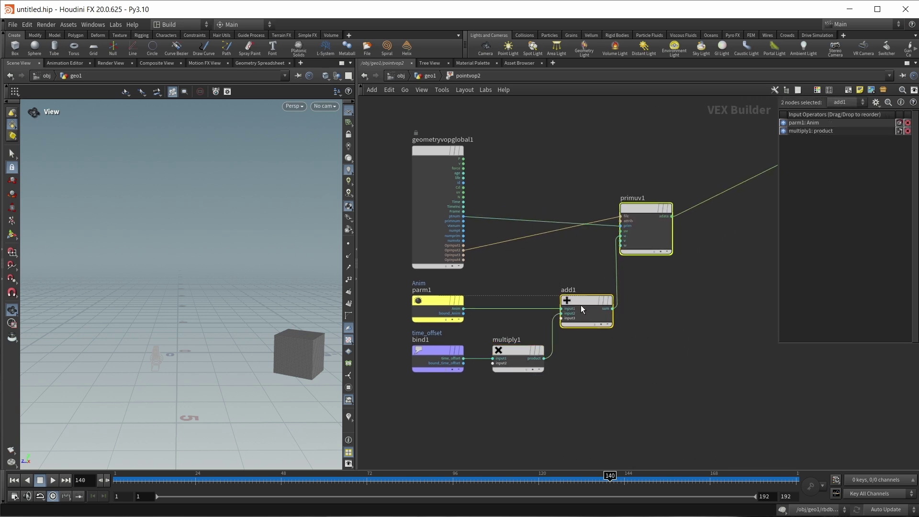
left_click_drag(518, 349, 505, 349)
middle_click_drag(699, 299, 611, 363)
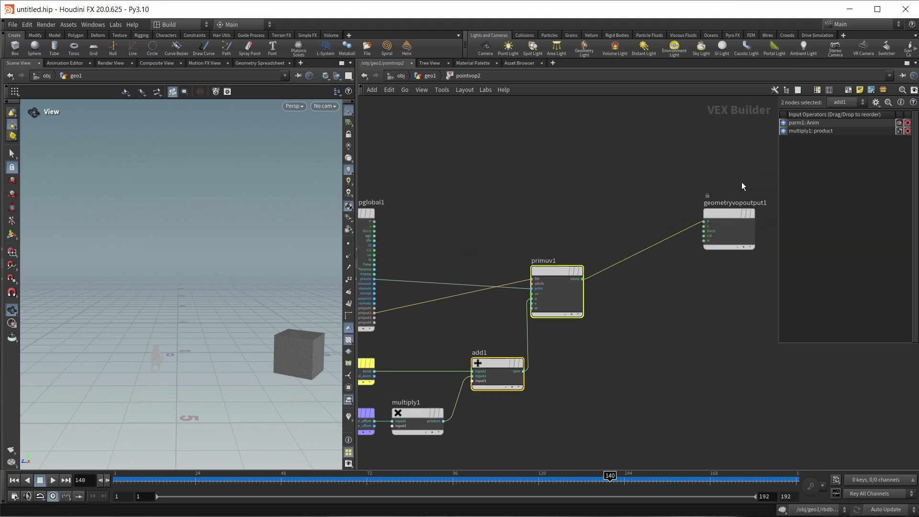
left_click_drag(732, 212, 628, 273)
middle_click_drag(570, 395, 665, 347)
left_click(549, 401)
Add a float Parameter node named RollingShutter below bind1 and connect it to multiply1's second input
middle_click_drag(454, 455, 486, 429)
key("Tab")
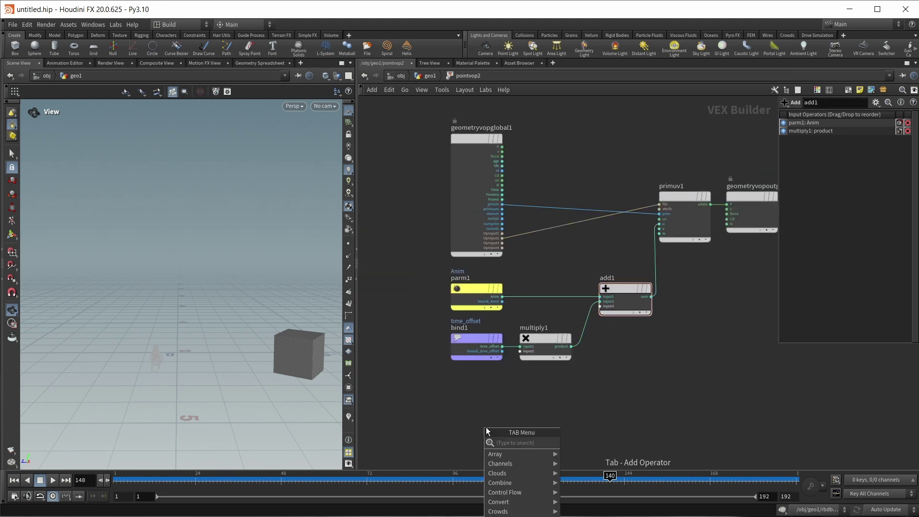
type("parm")
key("Return")
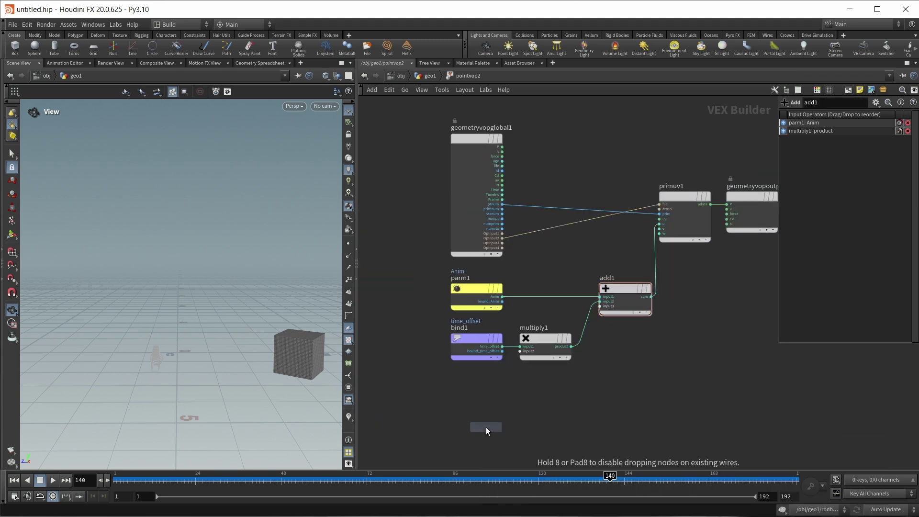
left_click(486, 430)
type("RollingShutter")
key("Return")
scroll(505, 401, "up", 1)
left_click_drag(503, 398, 524, 368)
left_click(524, 364)
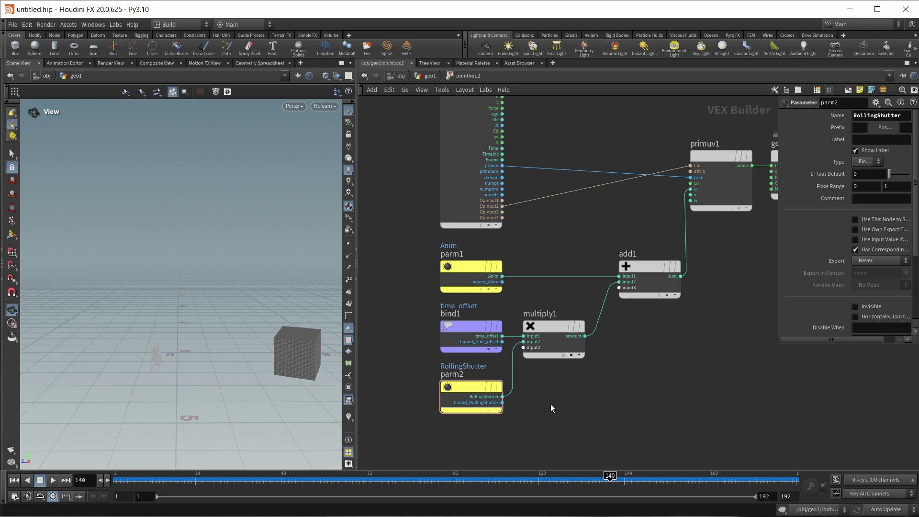
Return to geo1, set pointvop2's RollingShutter to 0.281 at frame 36, and scrub to frame 38 to inspect the deformation
key("u")
left_click_drag(541, 477, 236, 484)
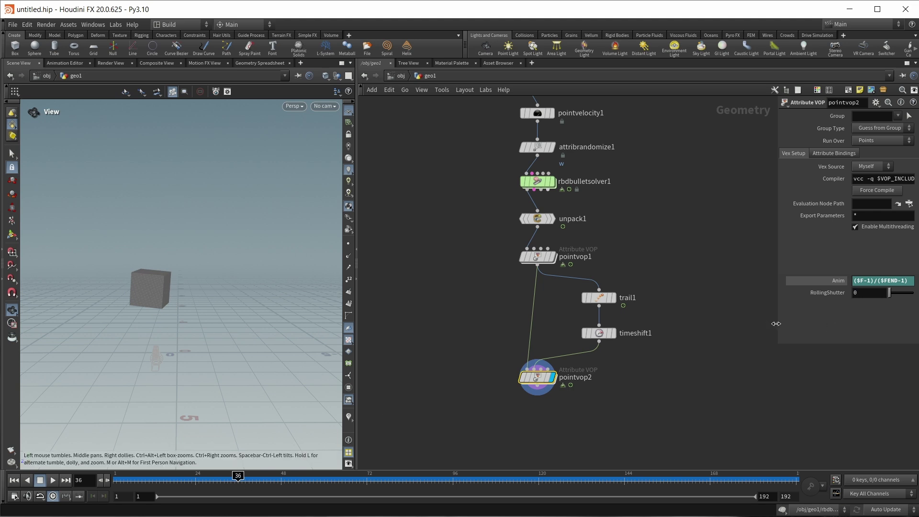
left_click_drag(778, 326, 732, 326)
scroll(158, 281, "up", 3)
scroll(158, 281, "down", 1)
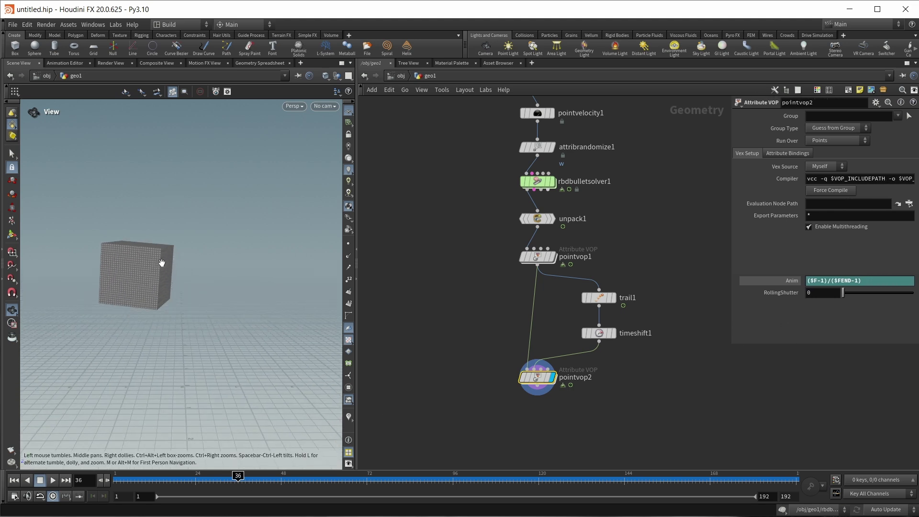
left_click_drag(843, 293, 856, 297)
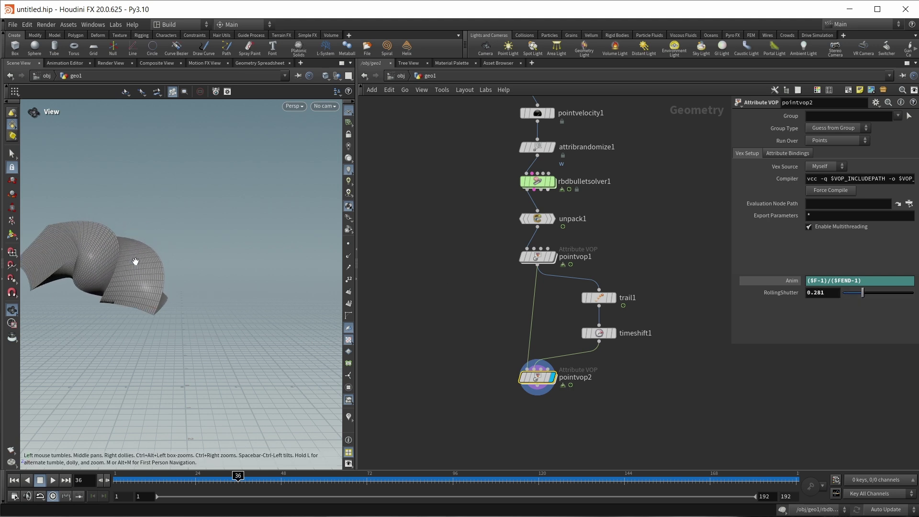
left_click_drag(135, 261, 170, 274)
mouse_move(238, 481)
left_mouse_down()
mouse_move(405, 485)
mouse_move(245, 480)
left_mouse_up()
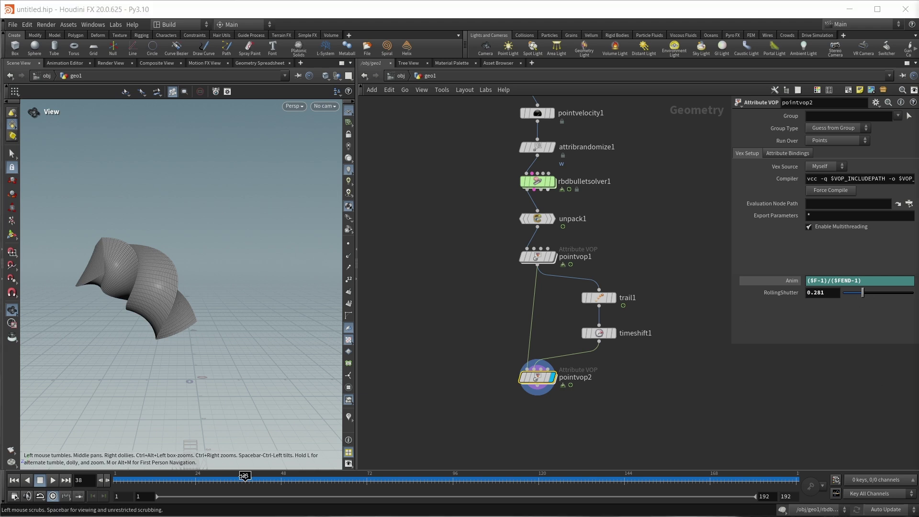
Set pointvop2's RollingShutter to 0 at frame 18 and keyframe it there
left_click_drag(245, 480, 172, 480)
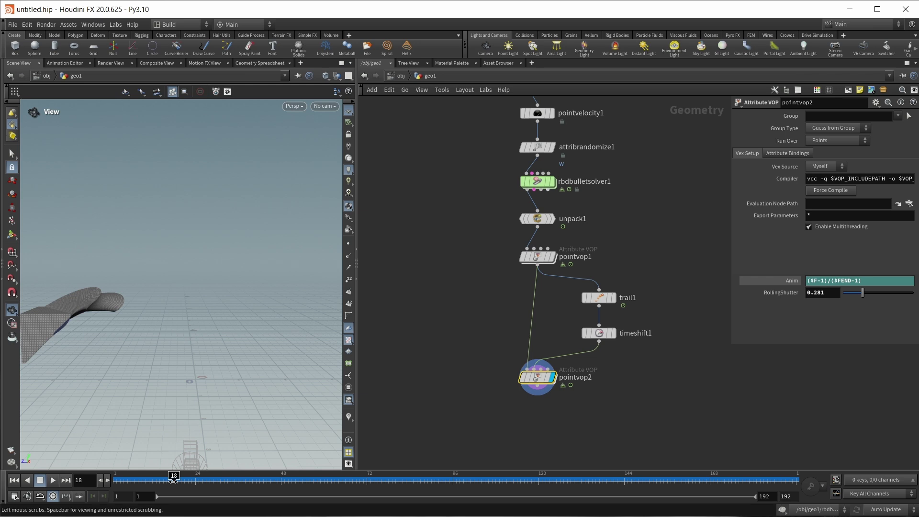
left_click_drag(864, 292, 783, 300)
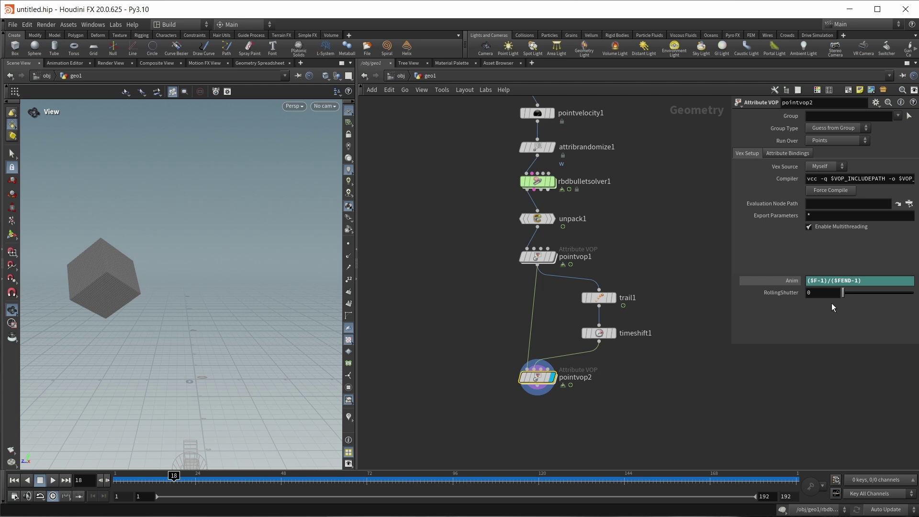
right_click(793, 294)
left_click(783, 295)
left_click(783, 294, "alt")
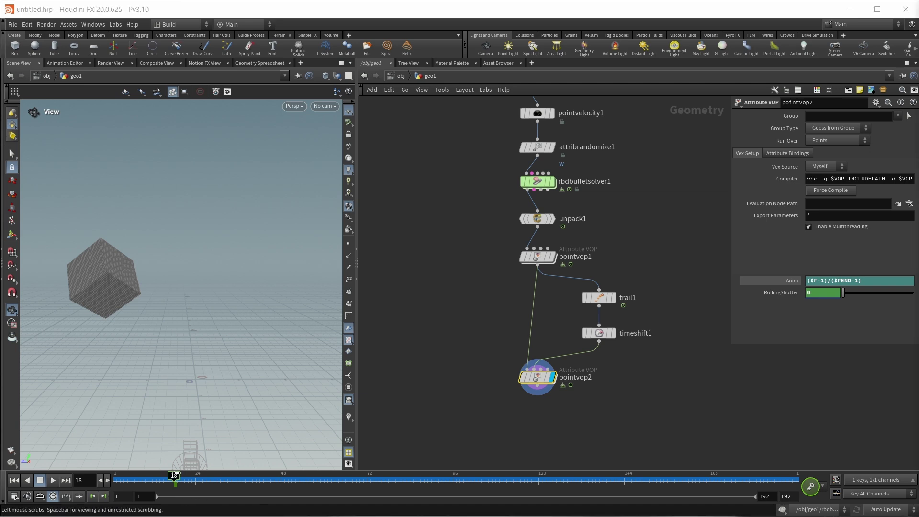
Keyframe pointvop2's RollingShutter at 0.24 on frame 45 and back at 0 on frame 73
left_click_drag(235, 481, 272, 487)
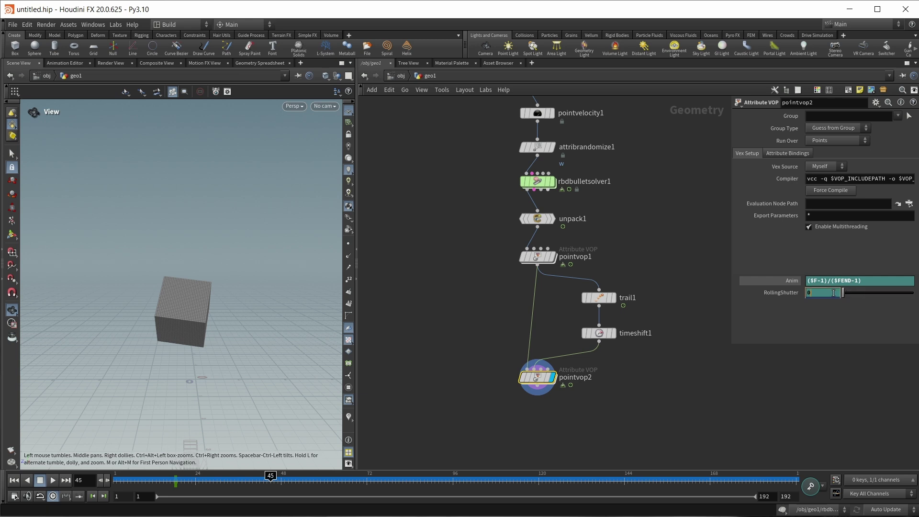
key("Return")
left_click(788, 293, "alt")
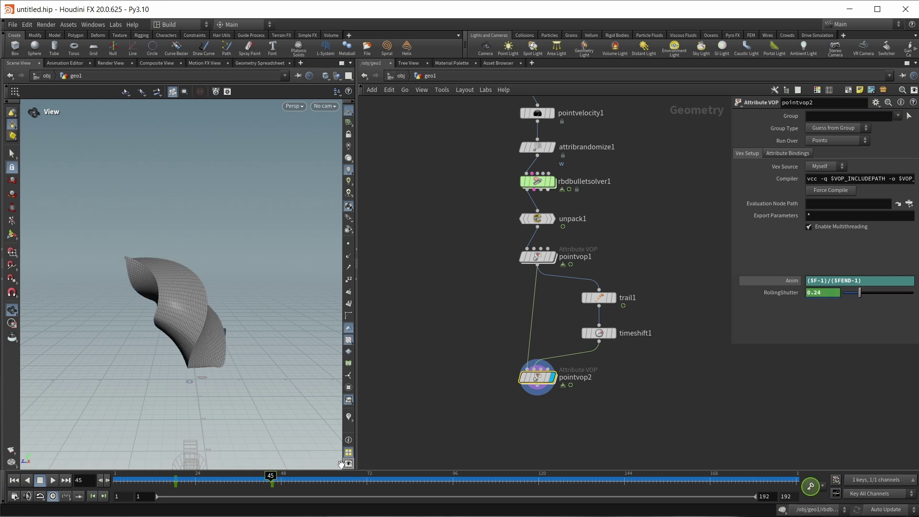
left_click_drag(275, 476, 377, 476)
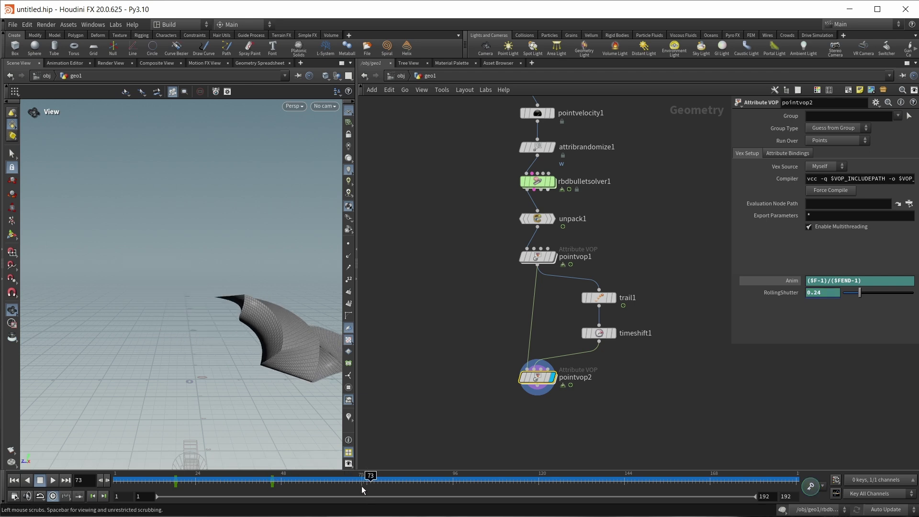
left_click_drag(858, 297, 842, 295)
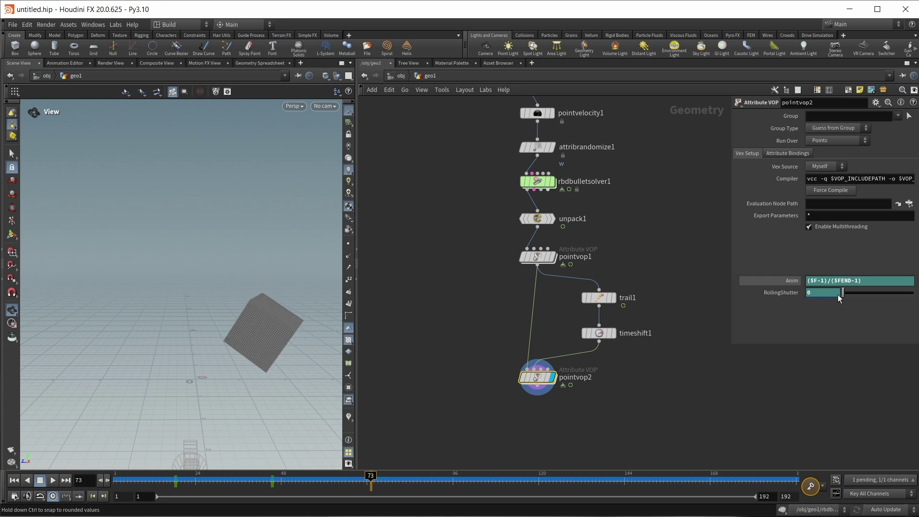
left_click(785, 294, "alt")
Look through cam1 in the viewport and play the animation to review the keyframed rolling shutter effect
left_click(325, 106)
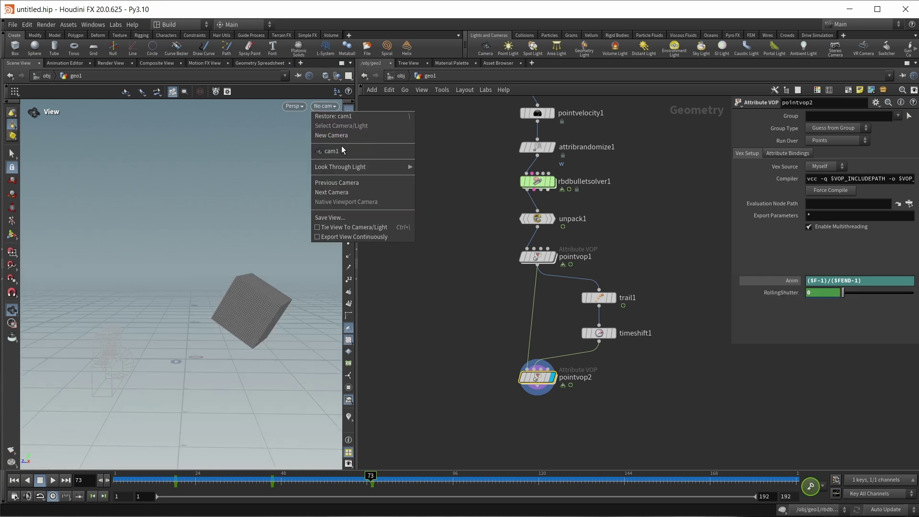
left_click(341, 150)
key("Up")
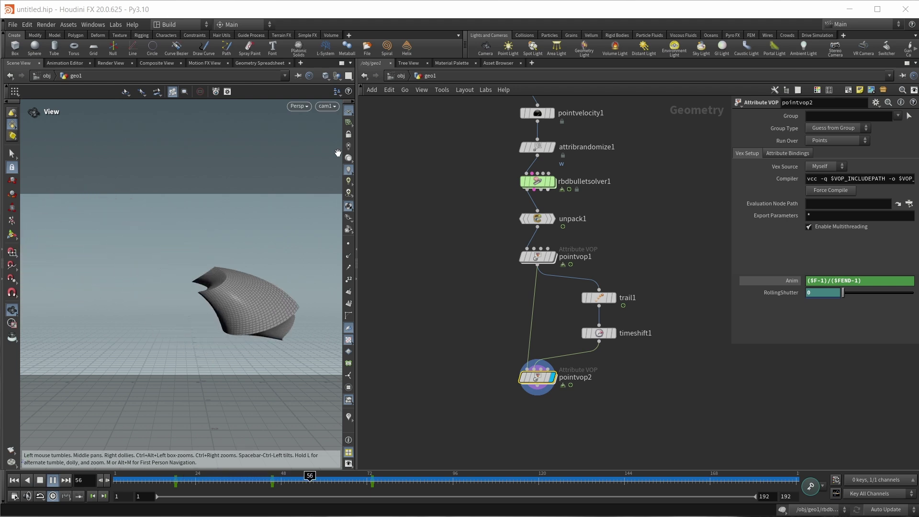